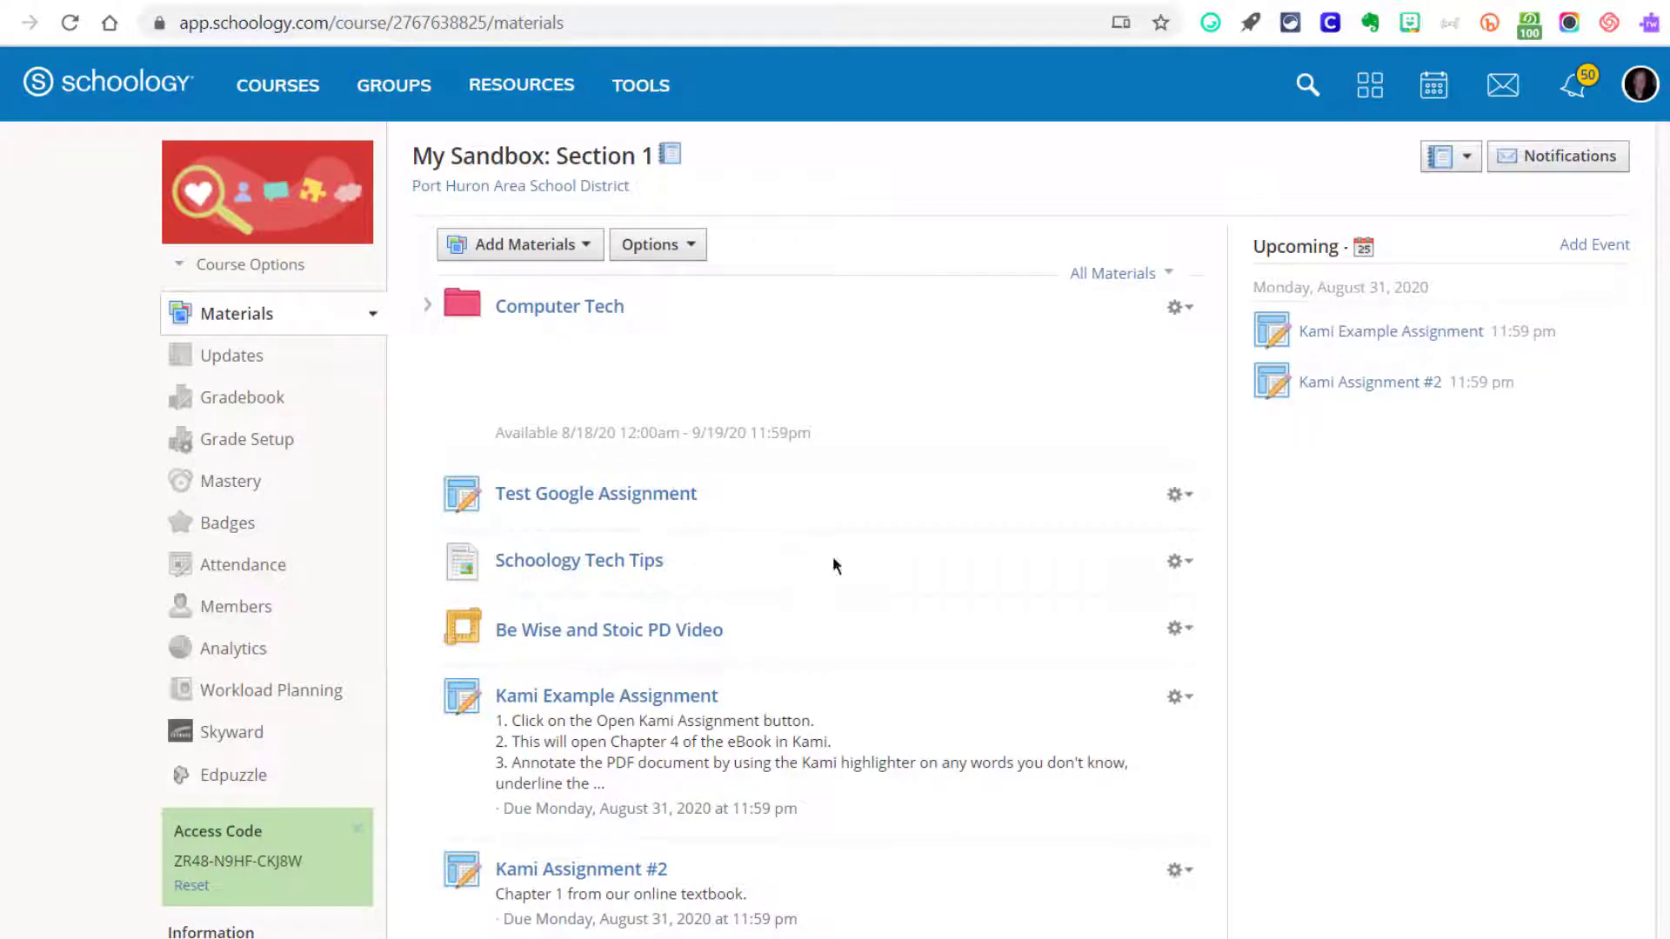
- Open the Add Materials dropdown on the My Sandbox: Section 1 Materials page
click(528, 249)
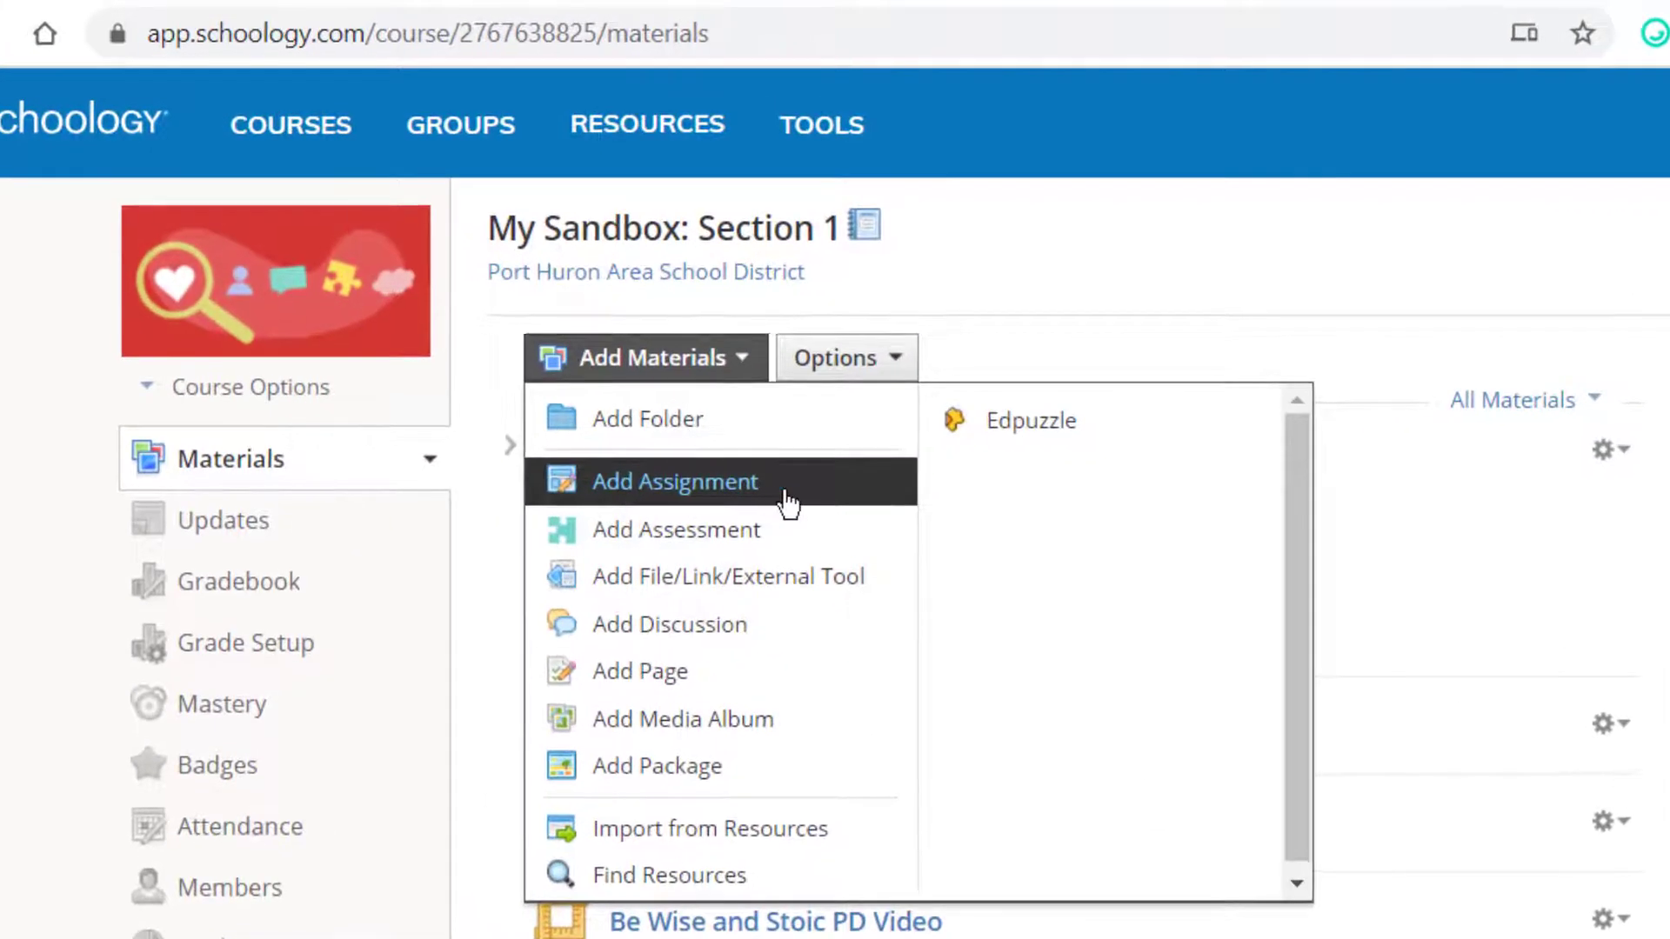
- Create a new assignment named 'Google Drive Assignment Example' and open the description's Insert Content list
click(789, 502)
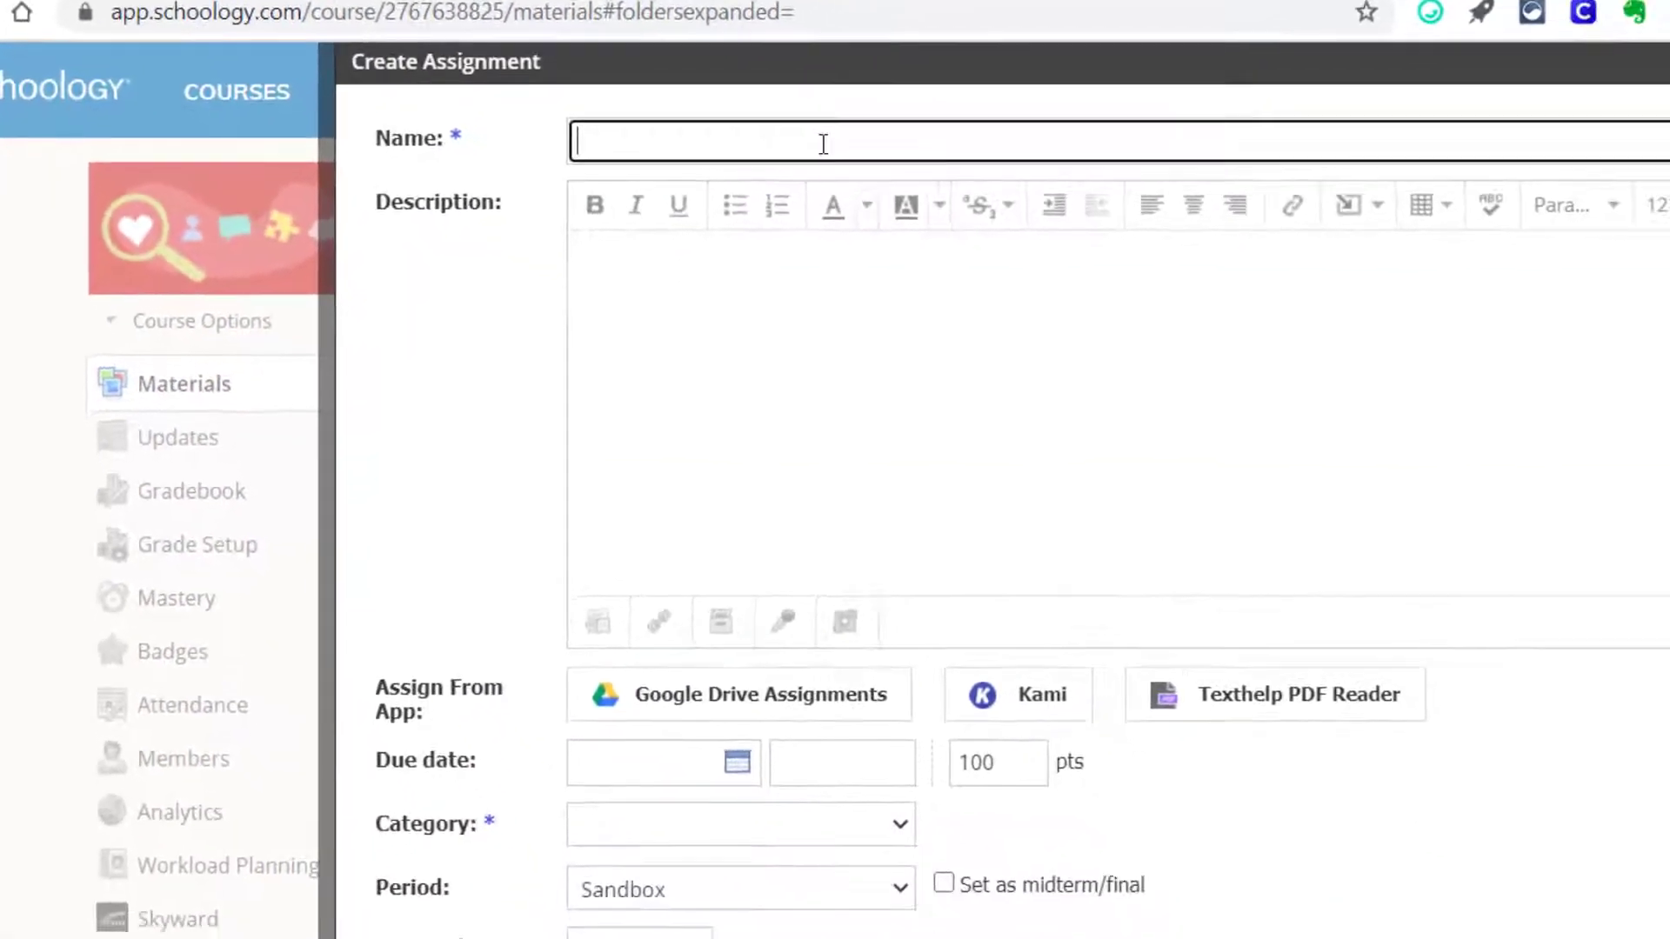
text(Google Drive Assignment Example)
click(517, 171)
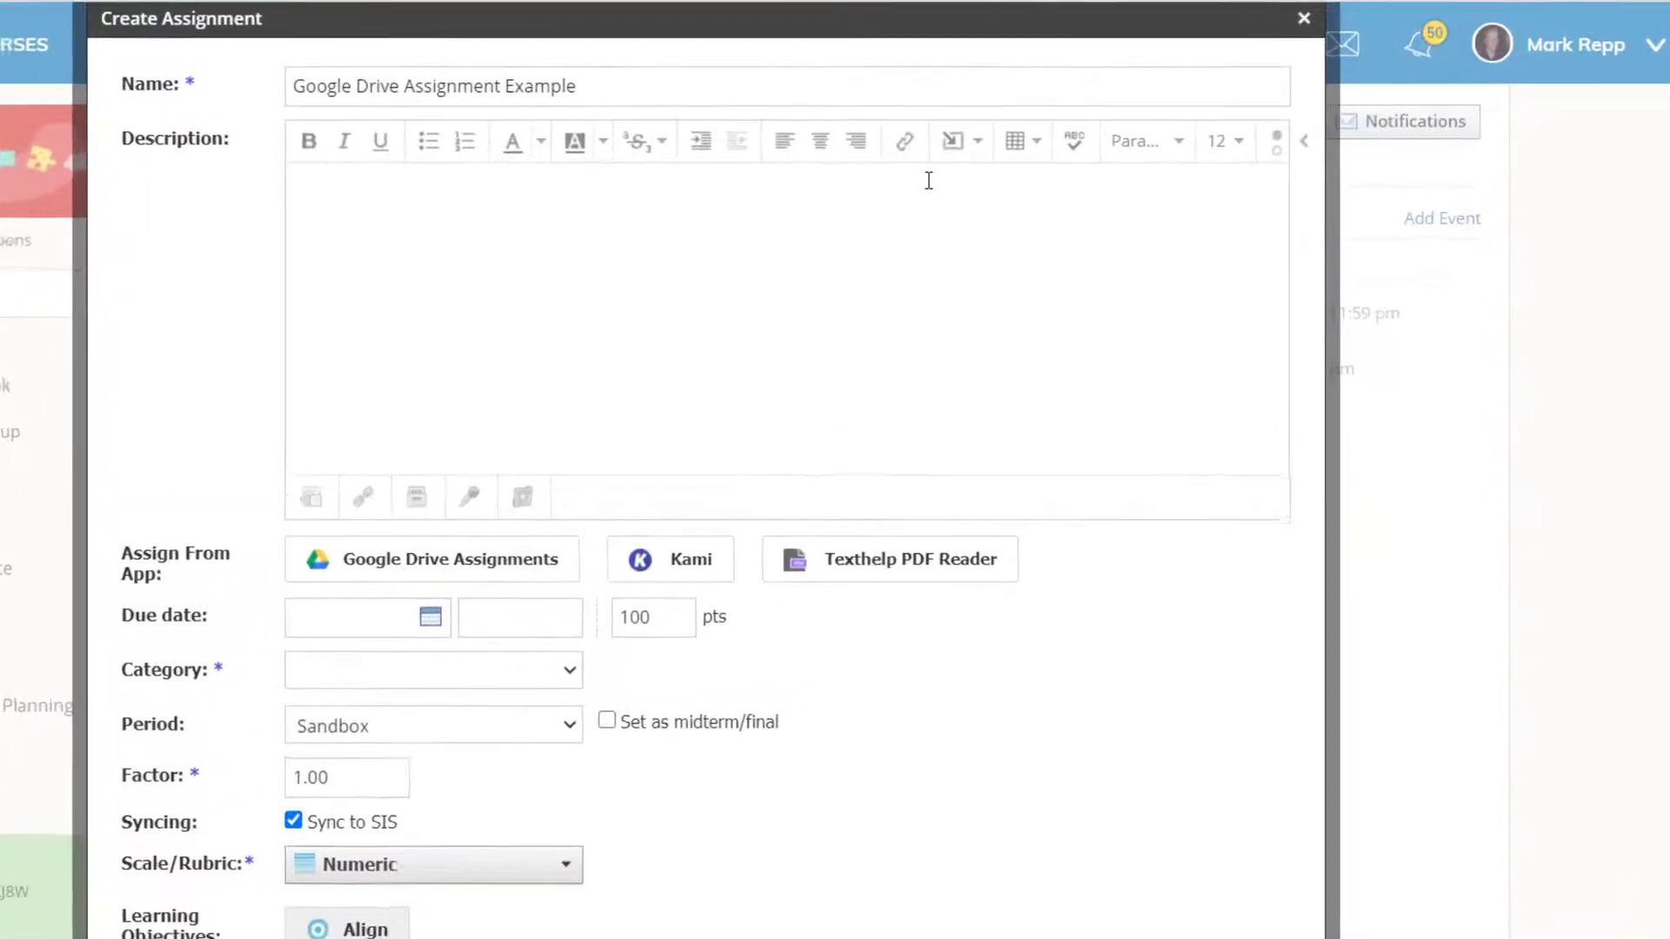
click(871, 165)
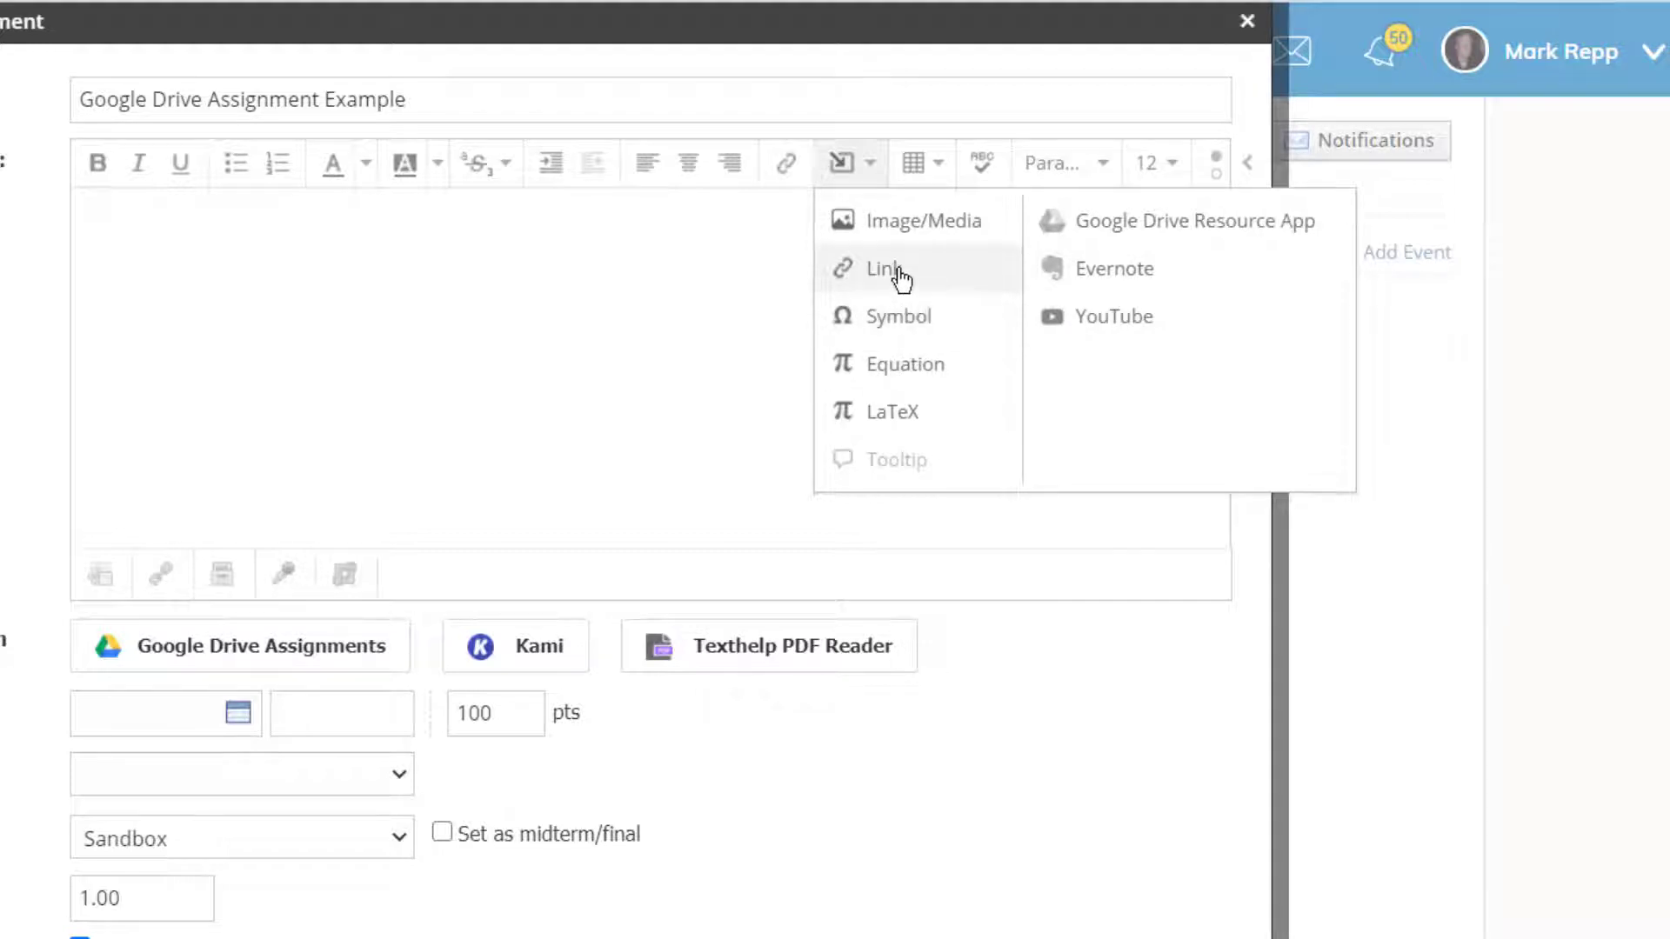
click(564, 235)
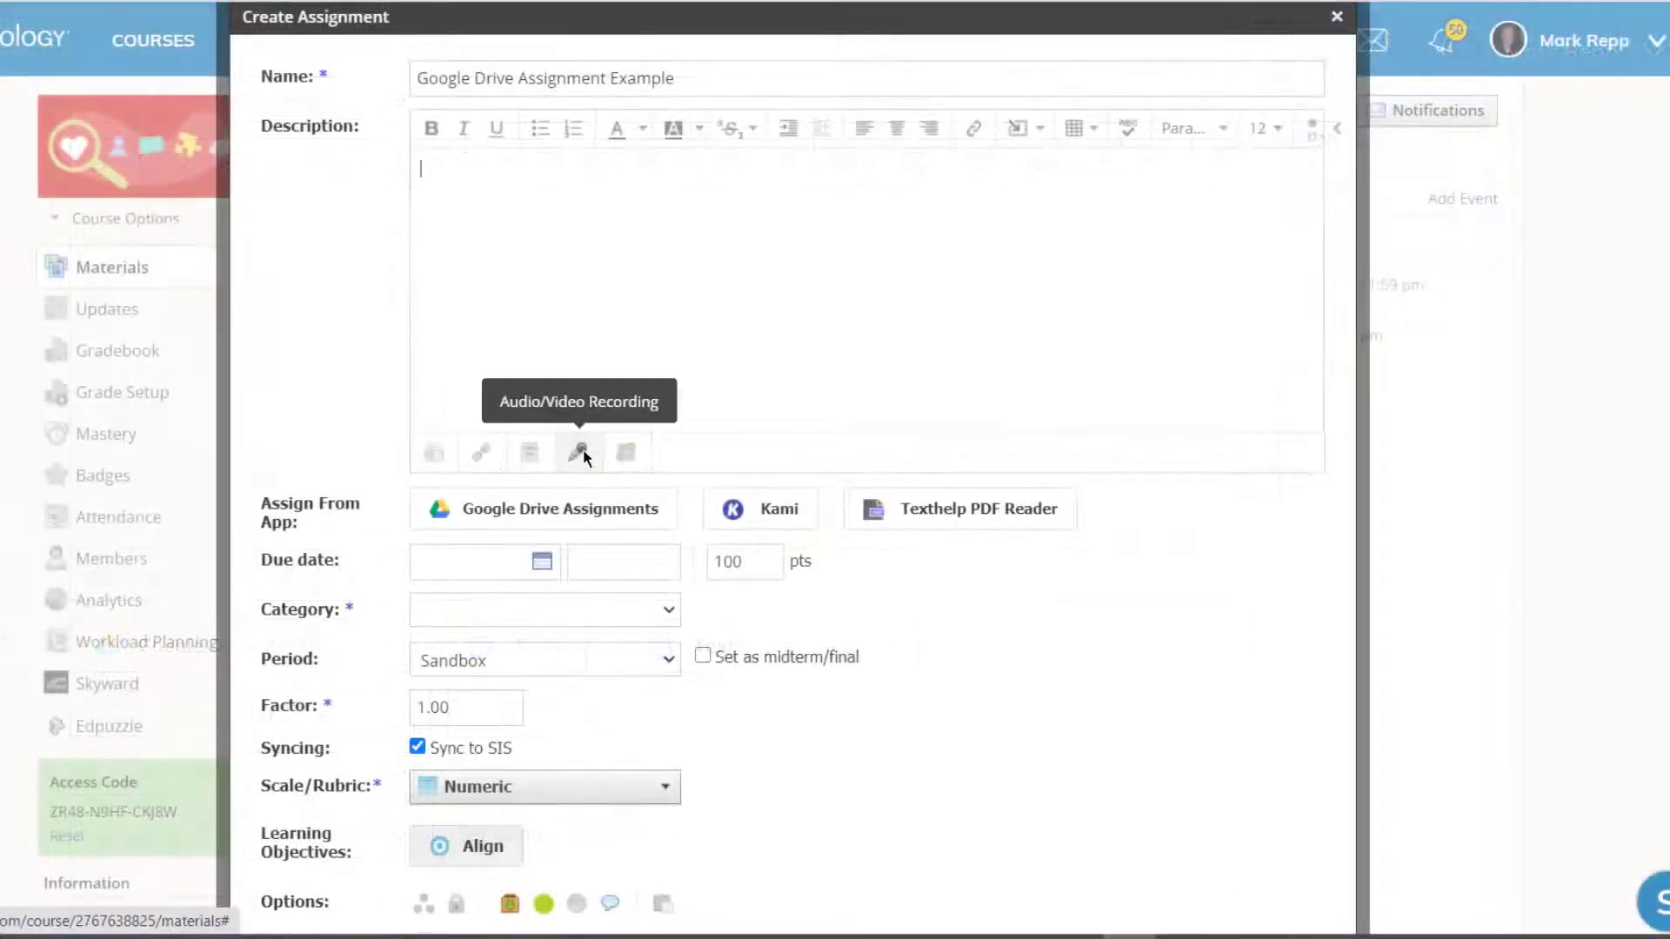
click(580, 452)
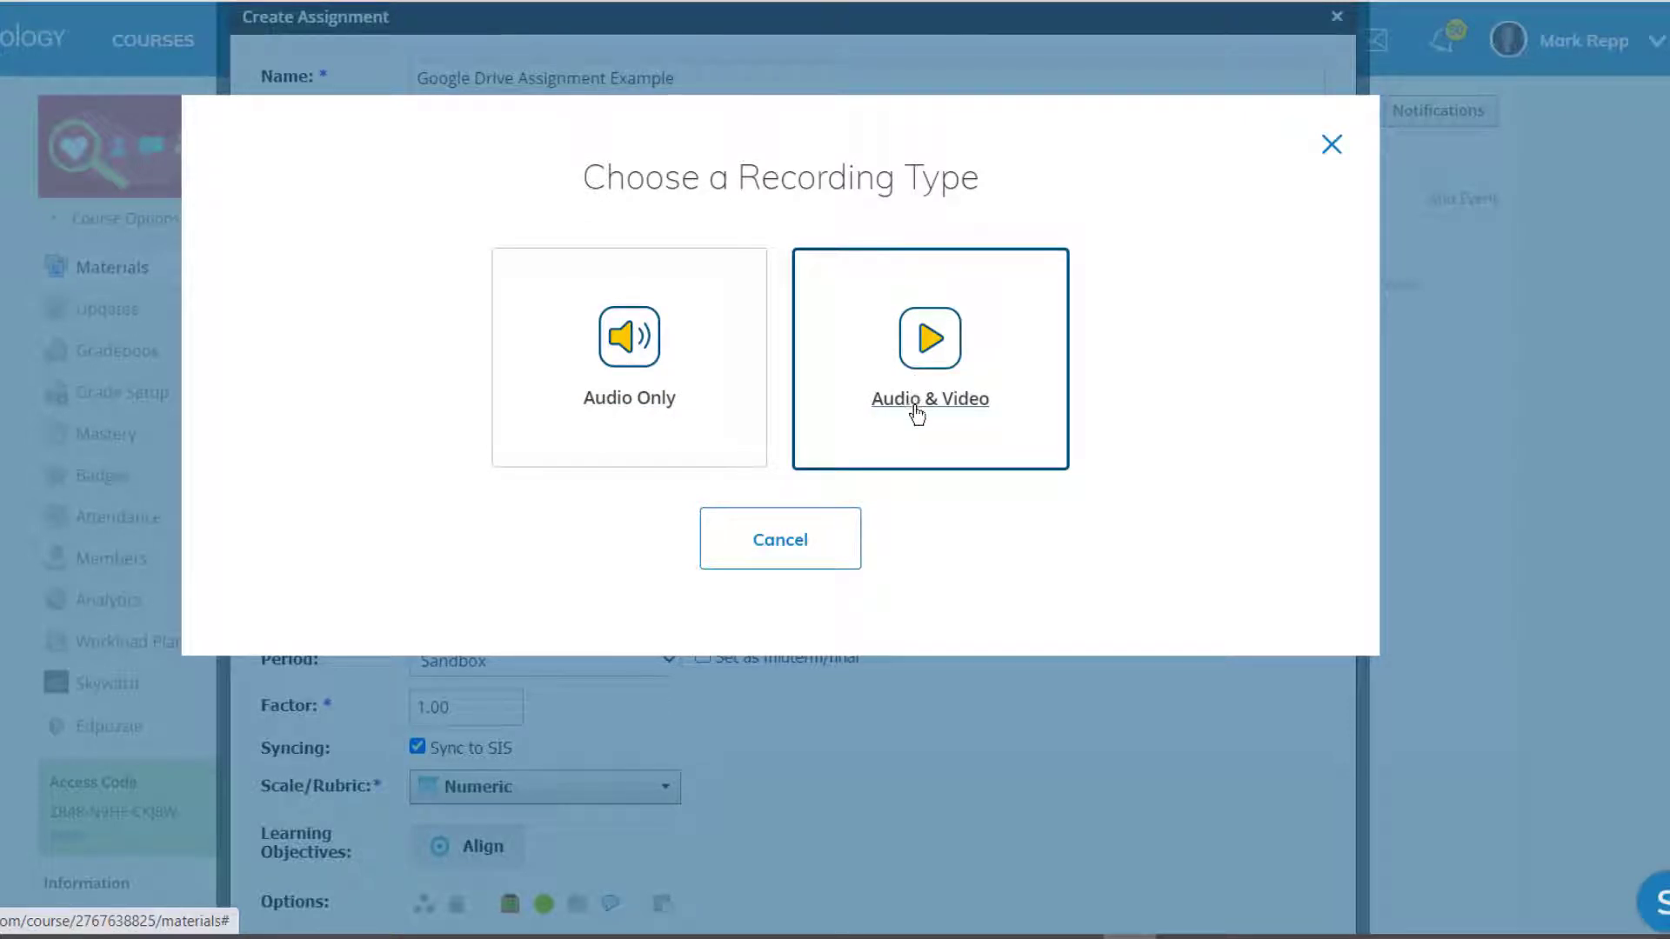
click(815, 551)
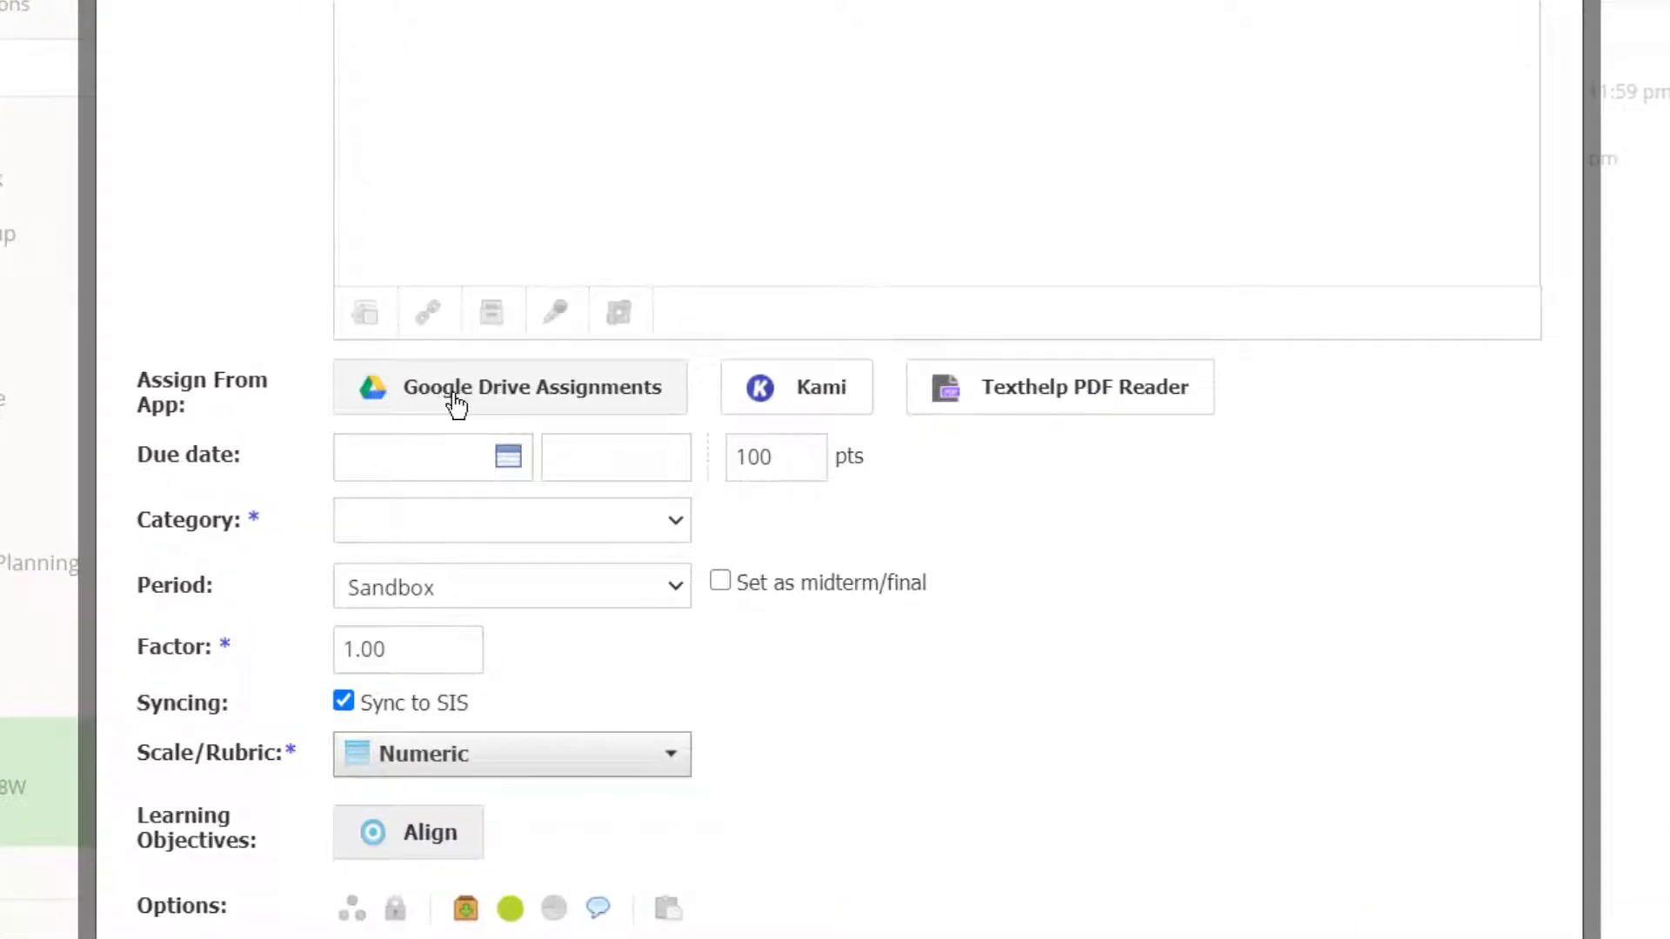
- Attach the 'IS Self-Care BINGO' Google Doc from Drive as a copy for each student
click(504, 395)
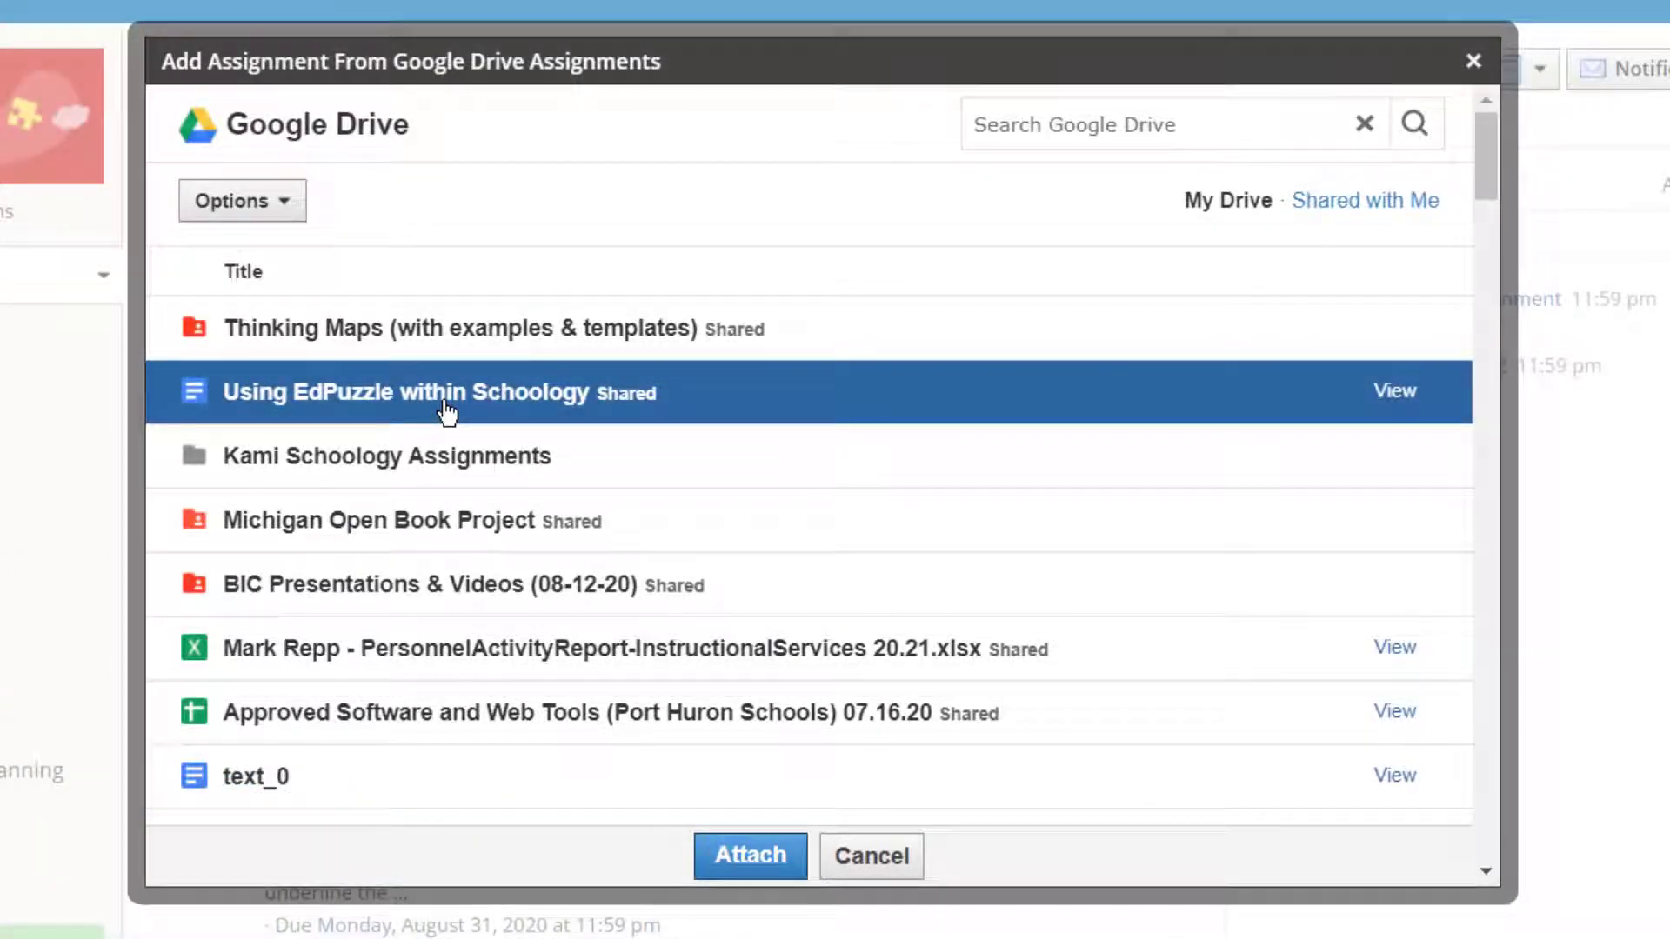
click(236, 203)
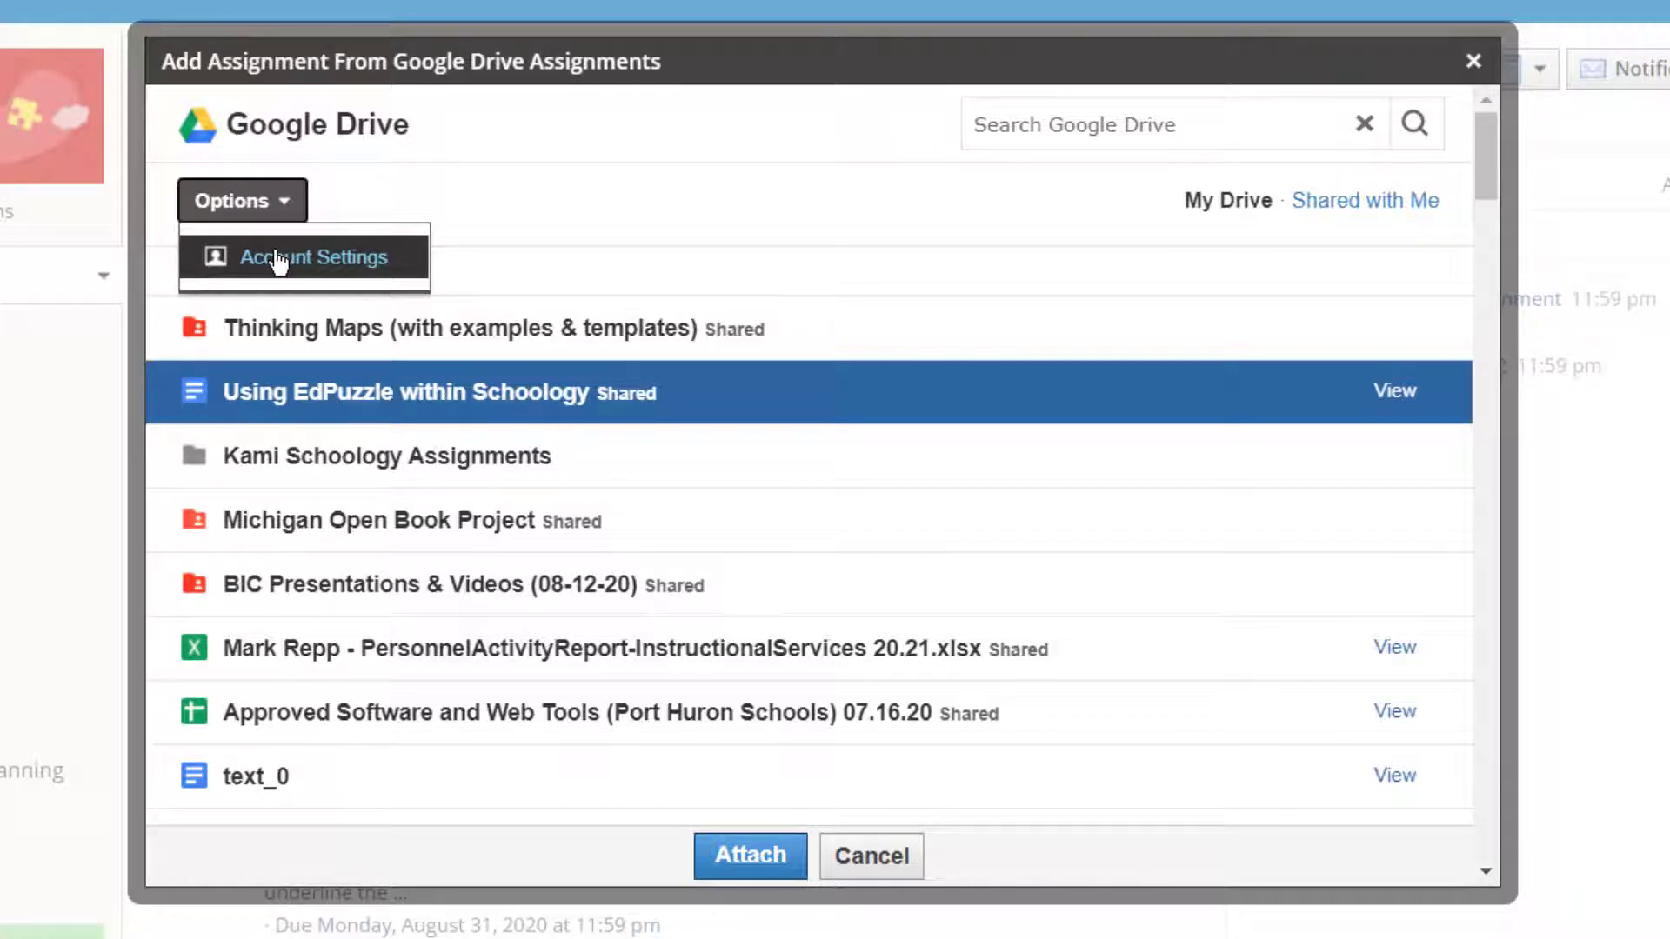
scroll(649, 652, down, 8)
scroll(650, 656, down, 7)
click(443, 287)
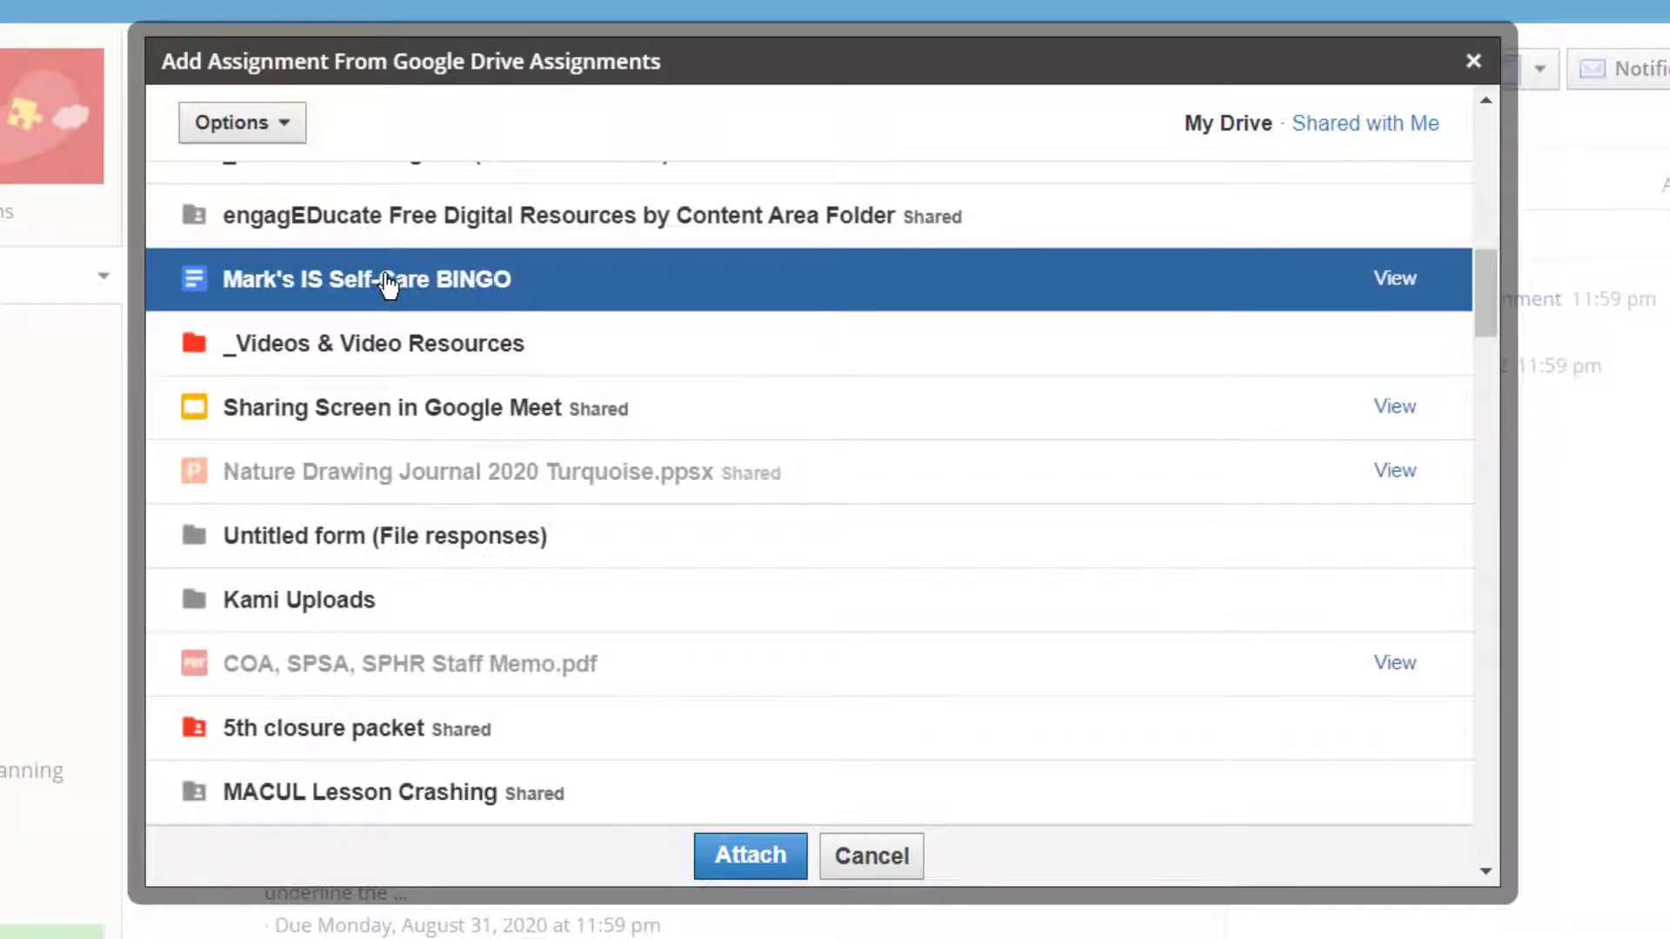
click(740, 857)
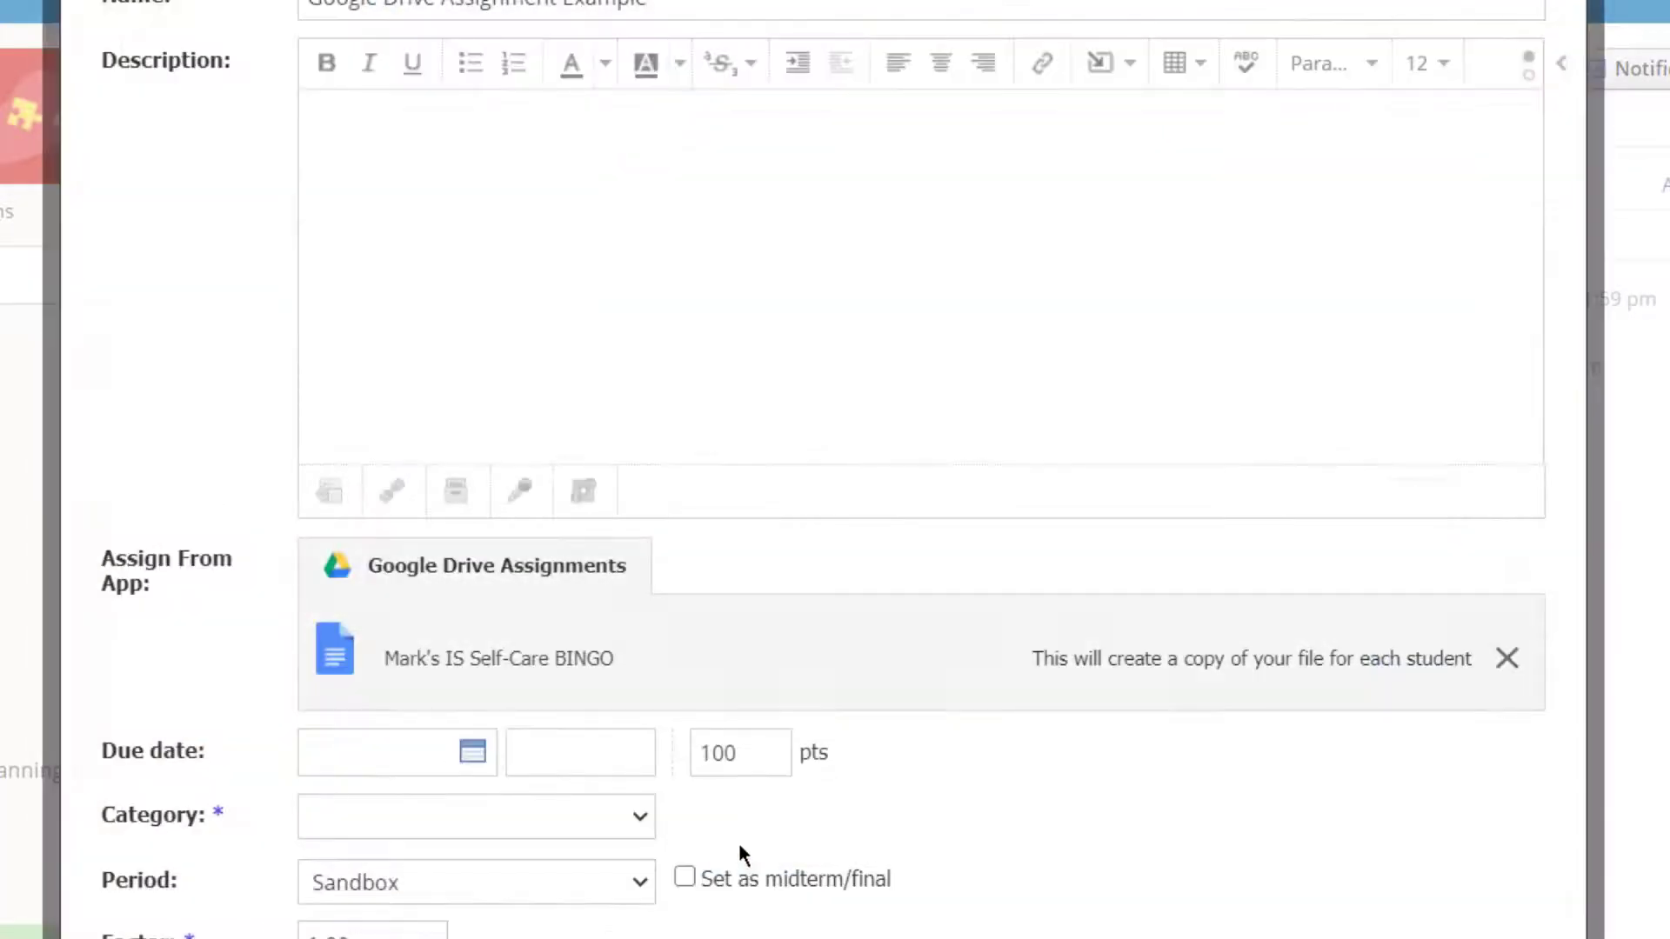
- Set the assignment due date to 9/01/20 at 11:59PM
click(545, 187)
click(460, 758)
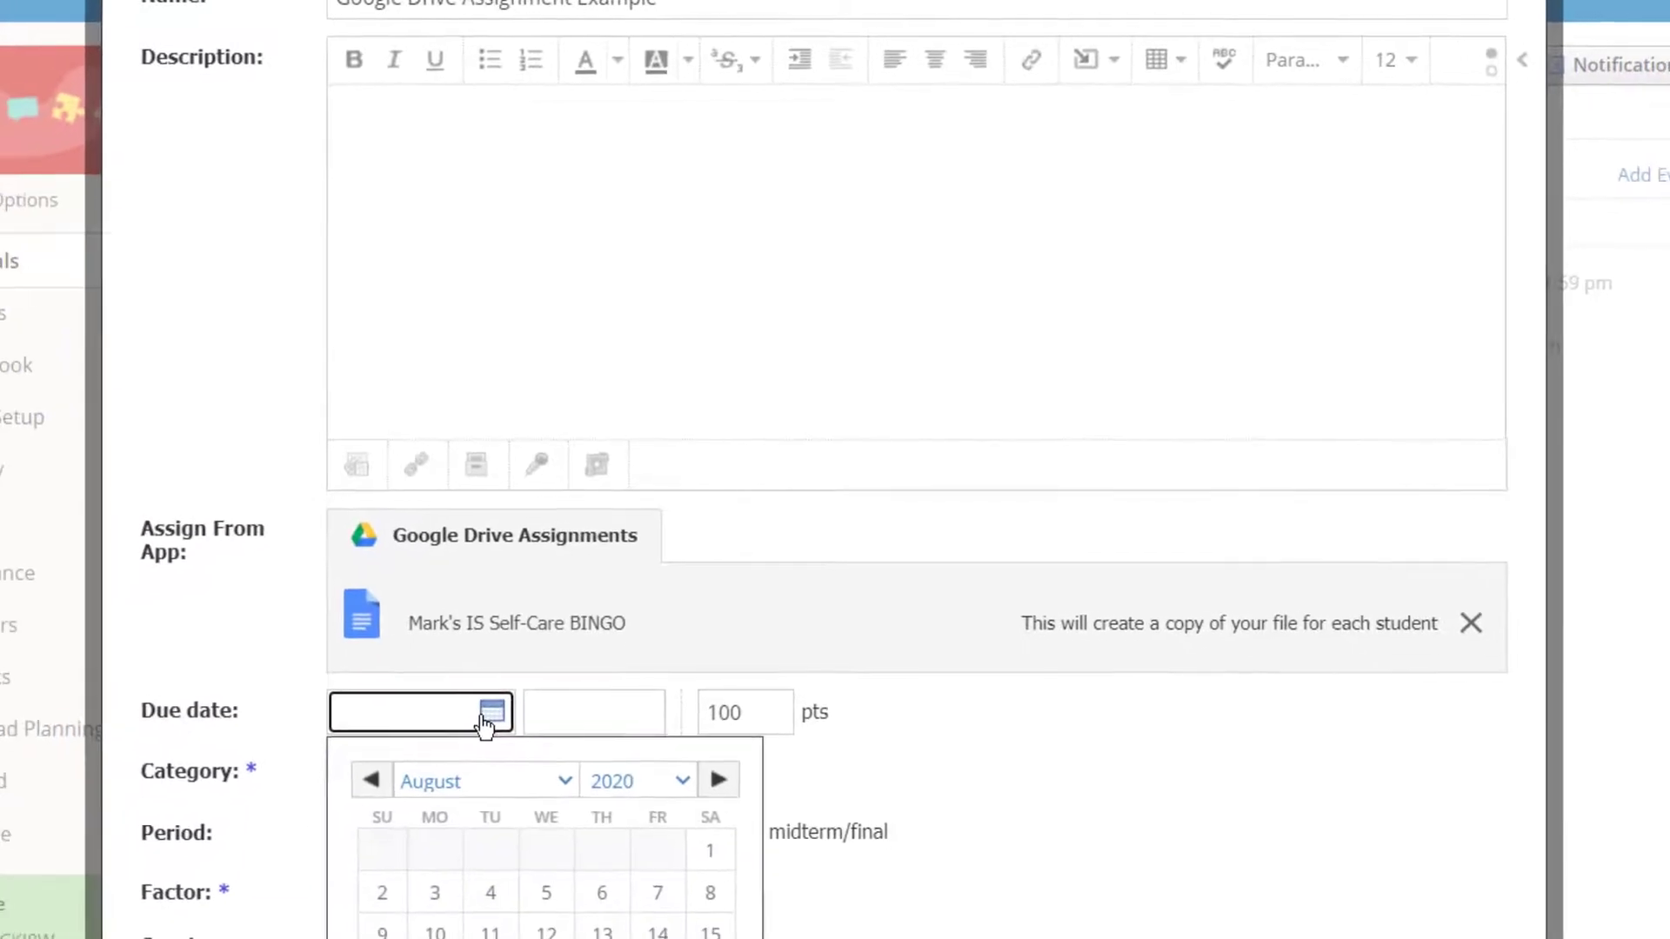
click(490, 909)
click(770, 614)
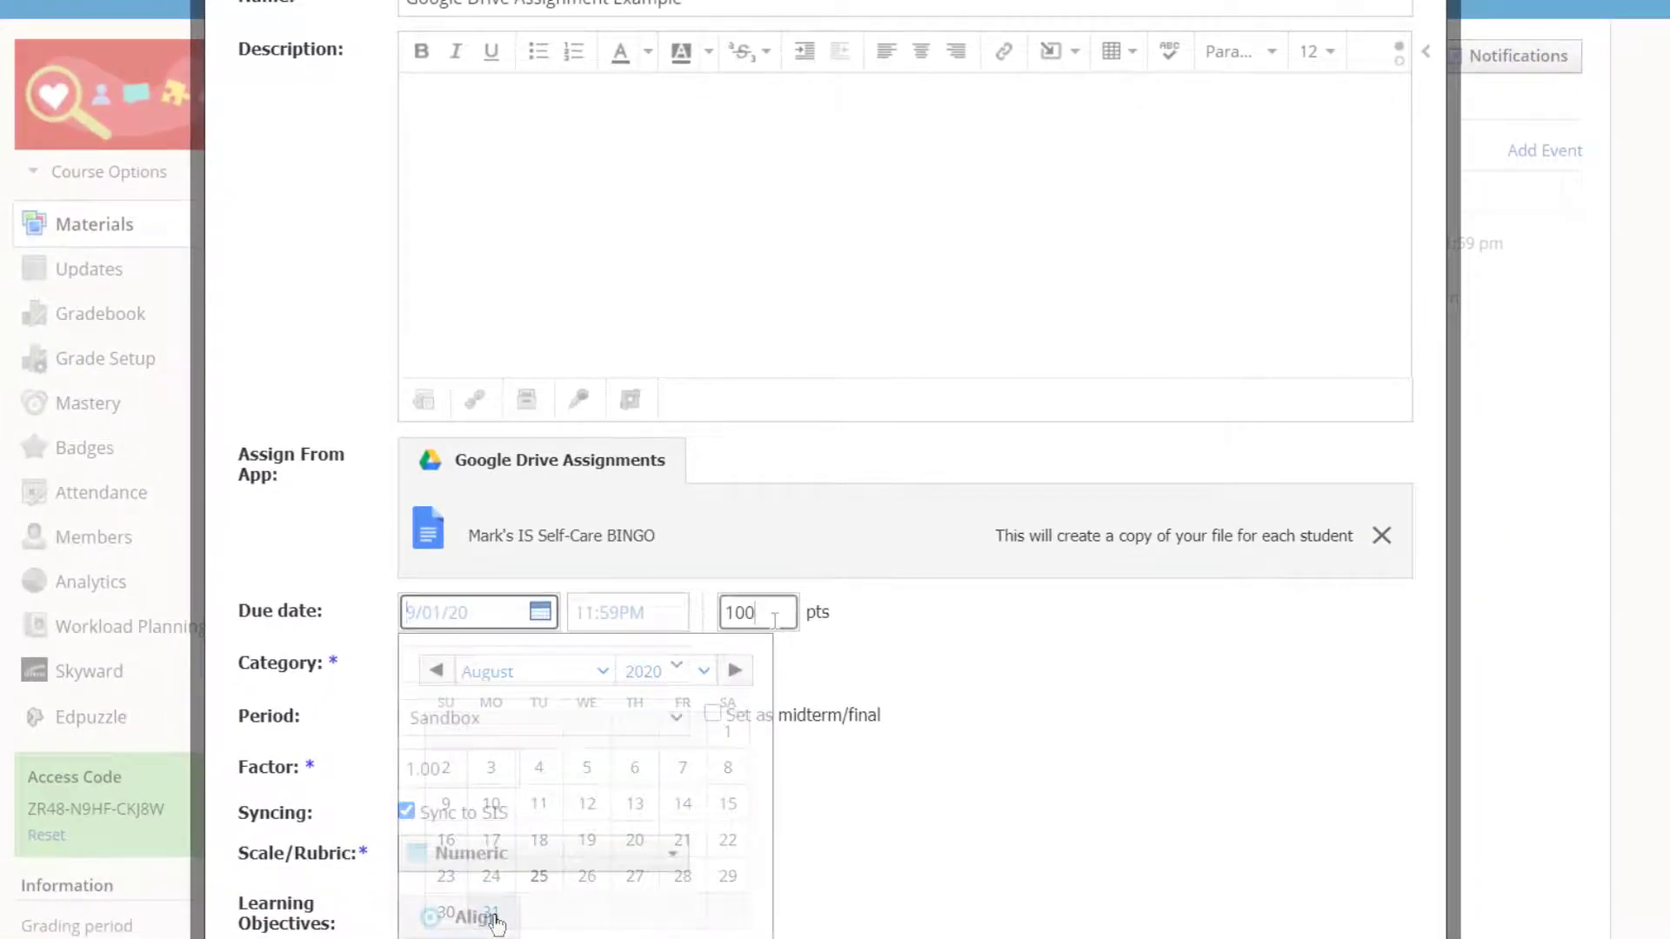
- Make the assignment worth 10 points, Ungraded category, in the Sandbox grading period
key(BackSpace)
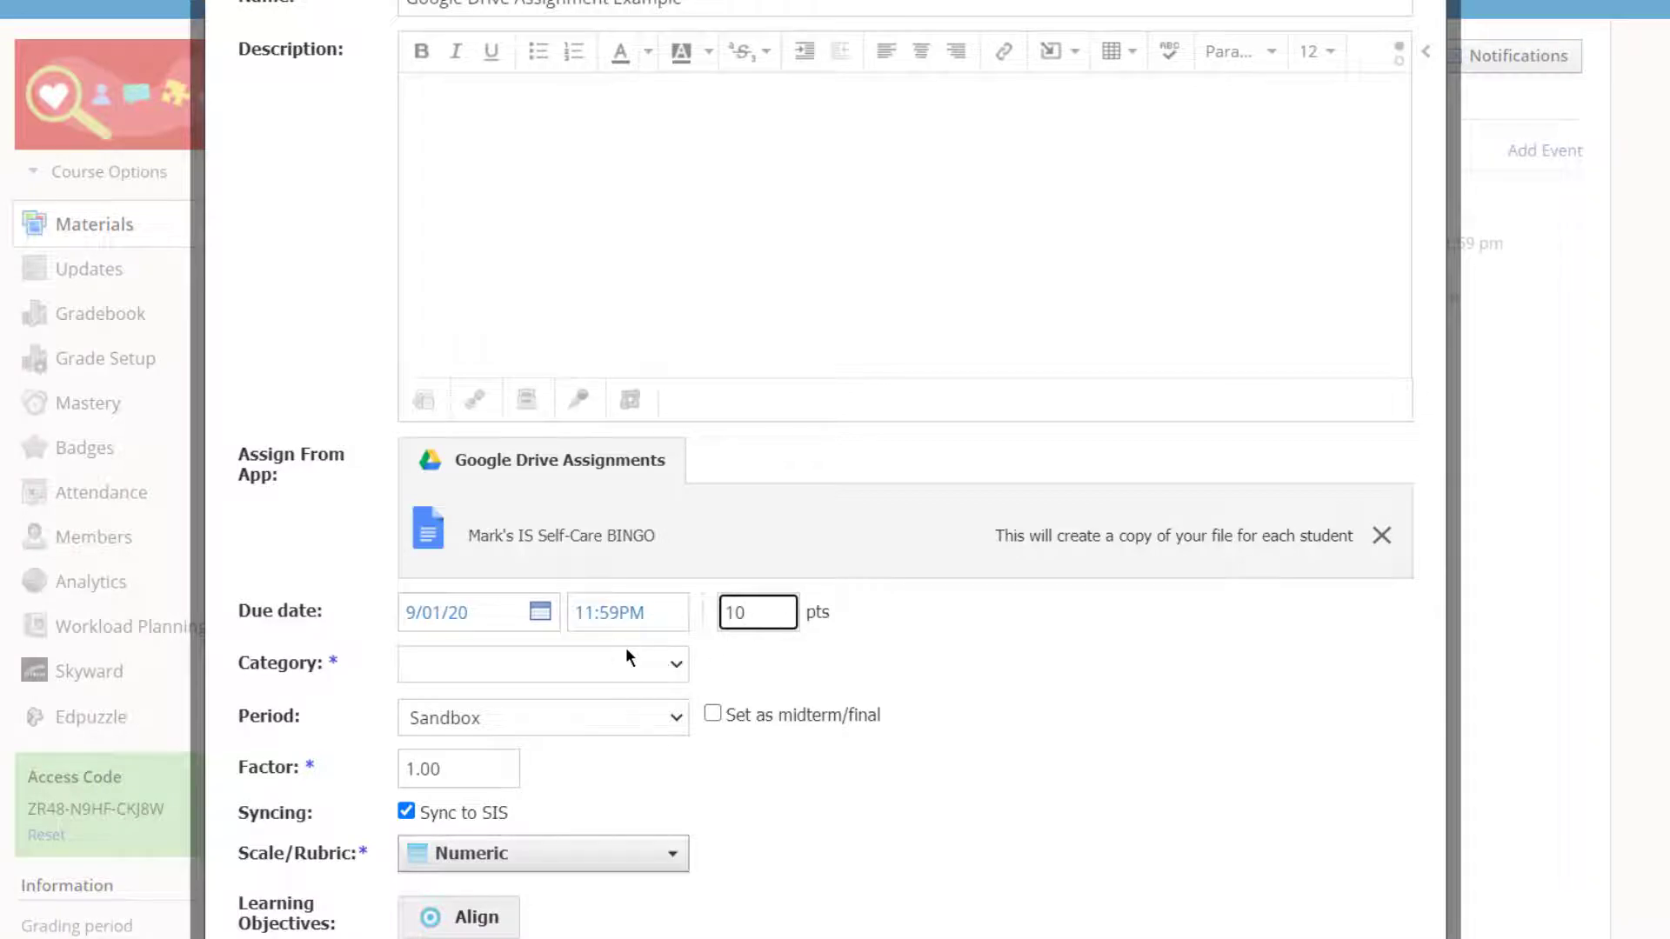
click(672, 666)
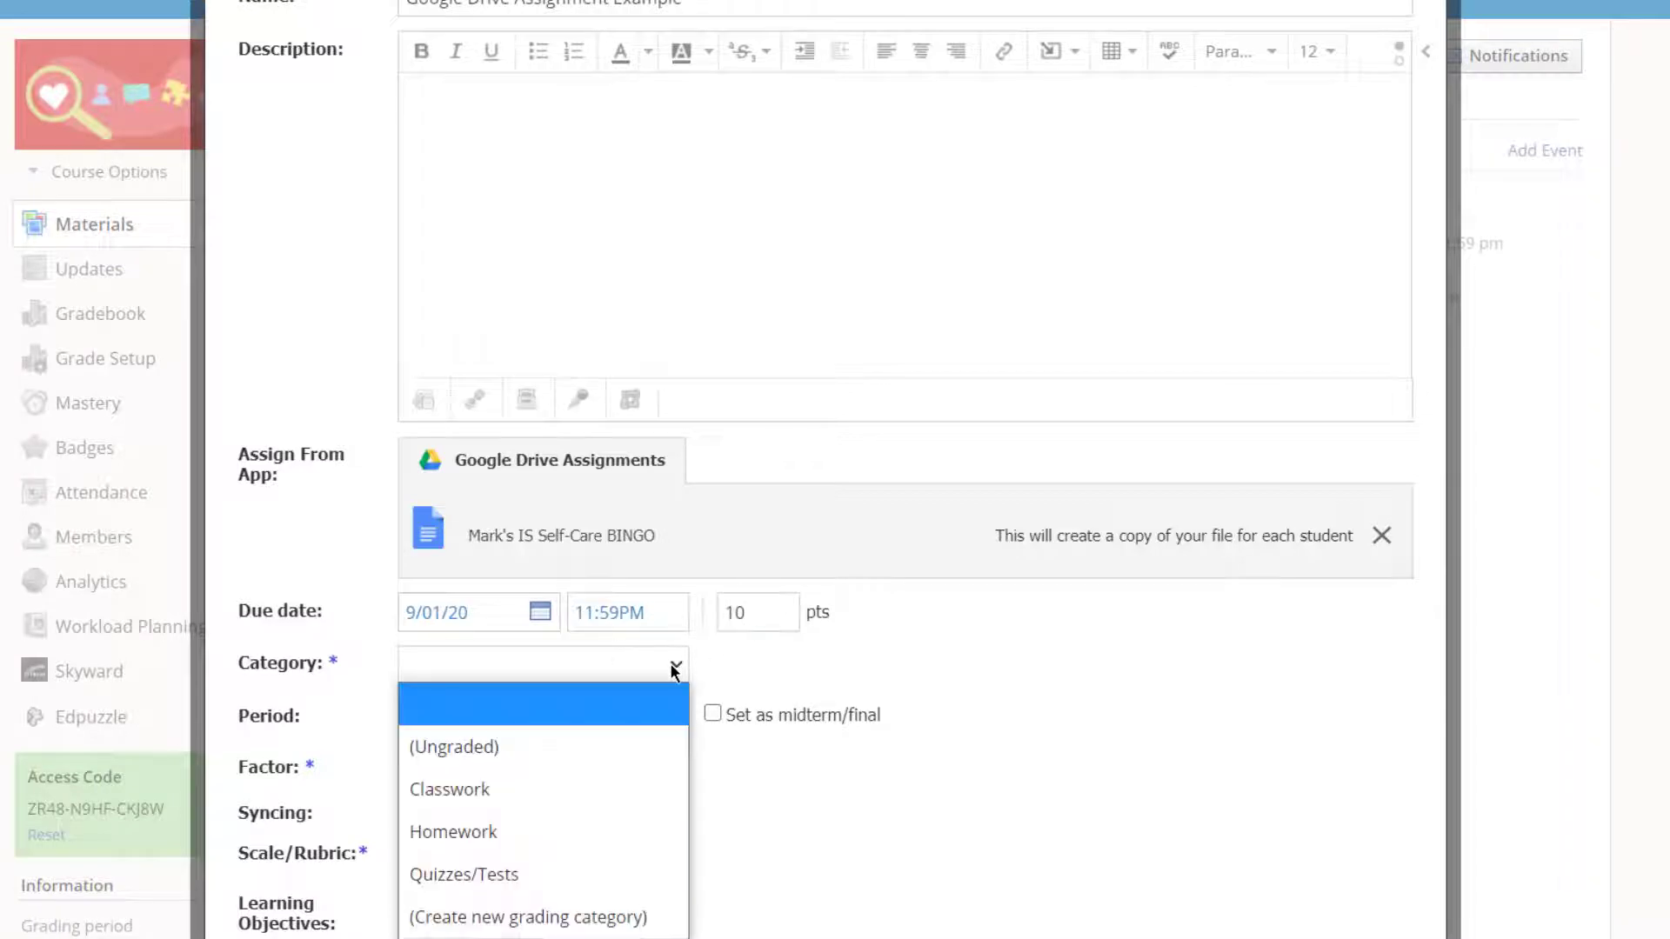
click(608, 746)
click(673, 718)
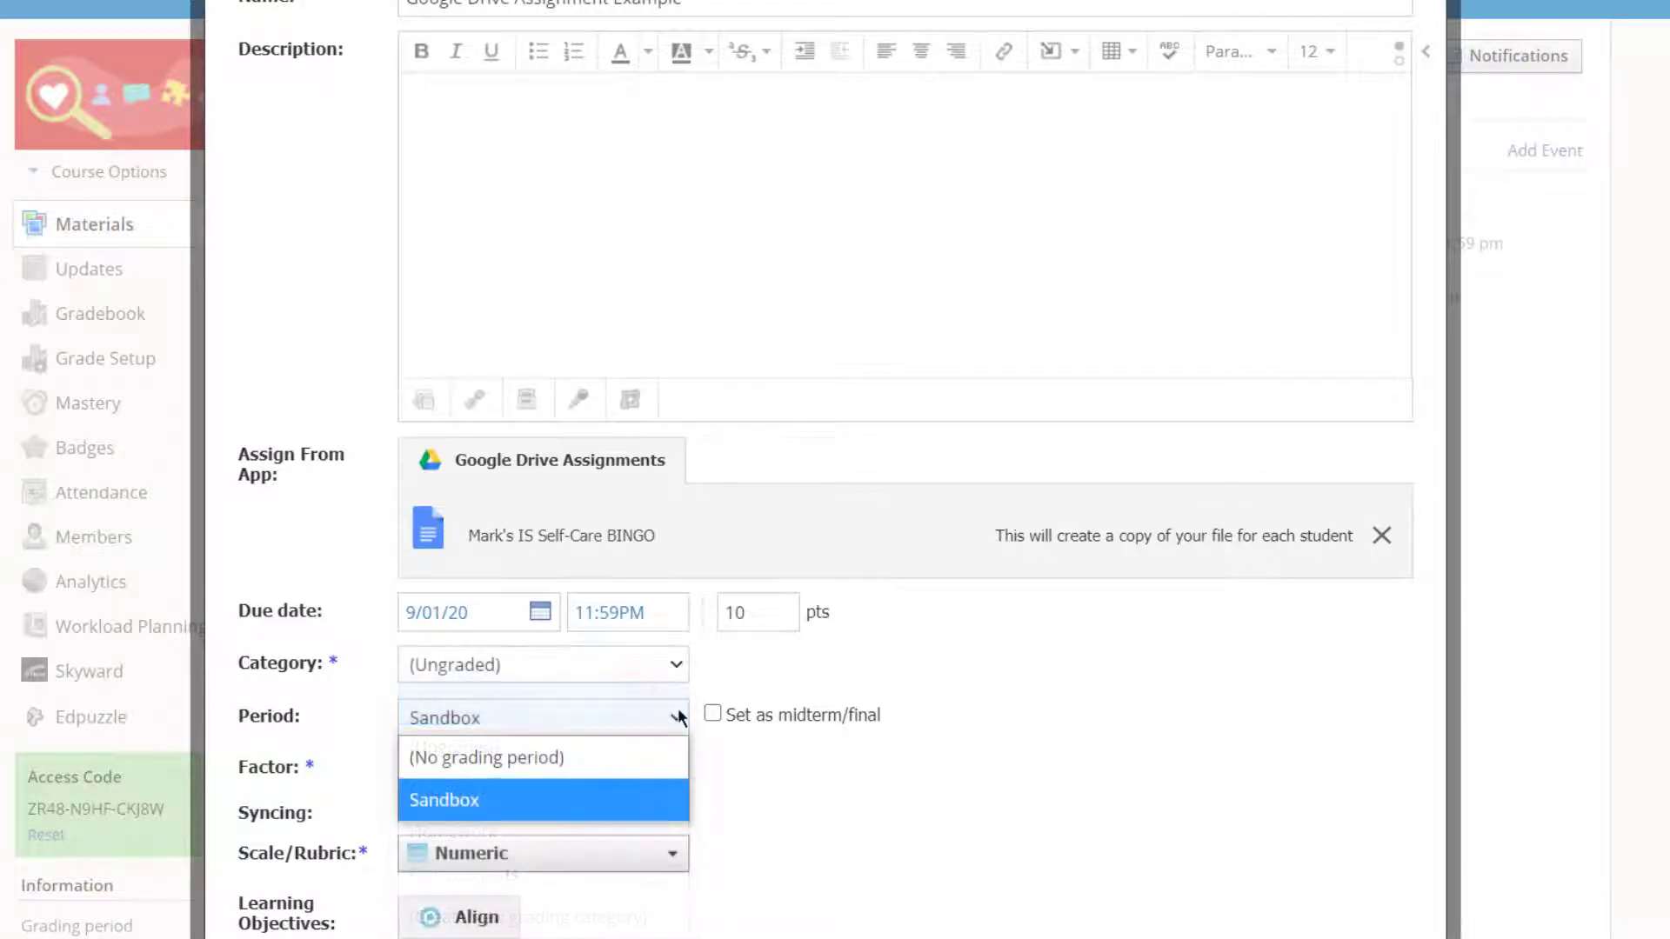
click(606, 797)
scroll(880, 729, down, 2)
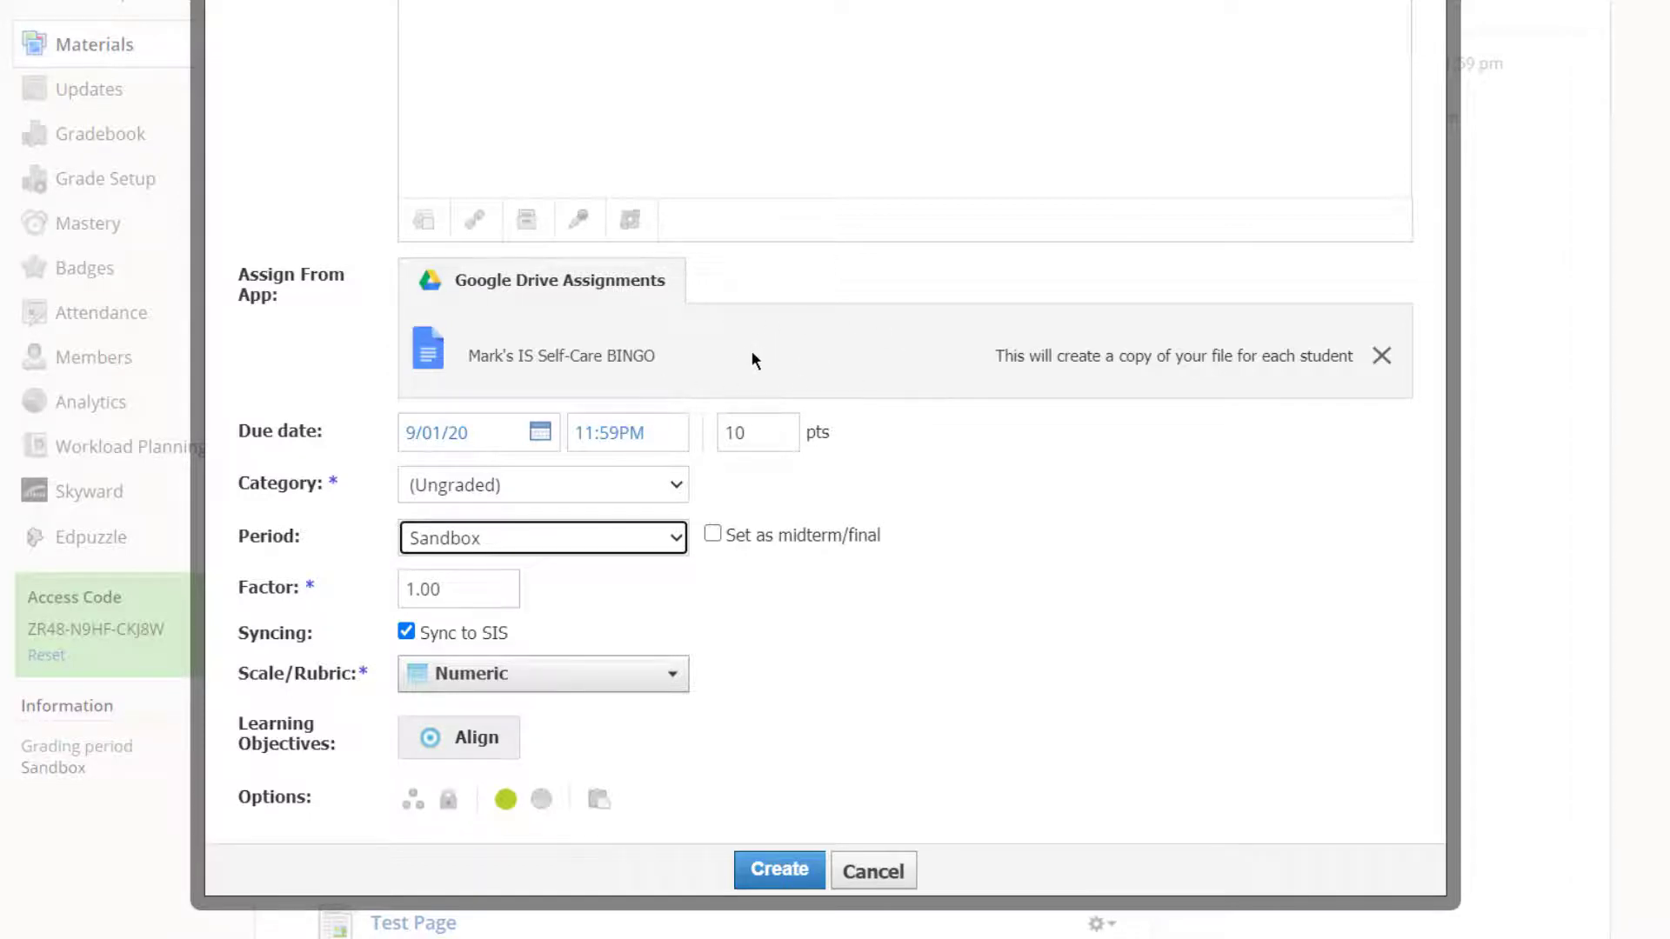
- Create the assignment and drag it to the top of the course Materials list
click(775, 869)
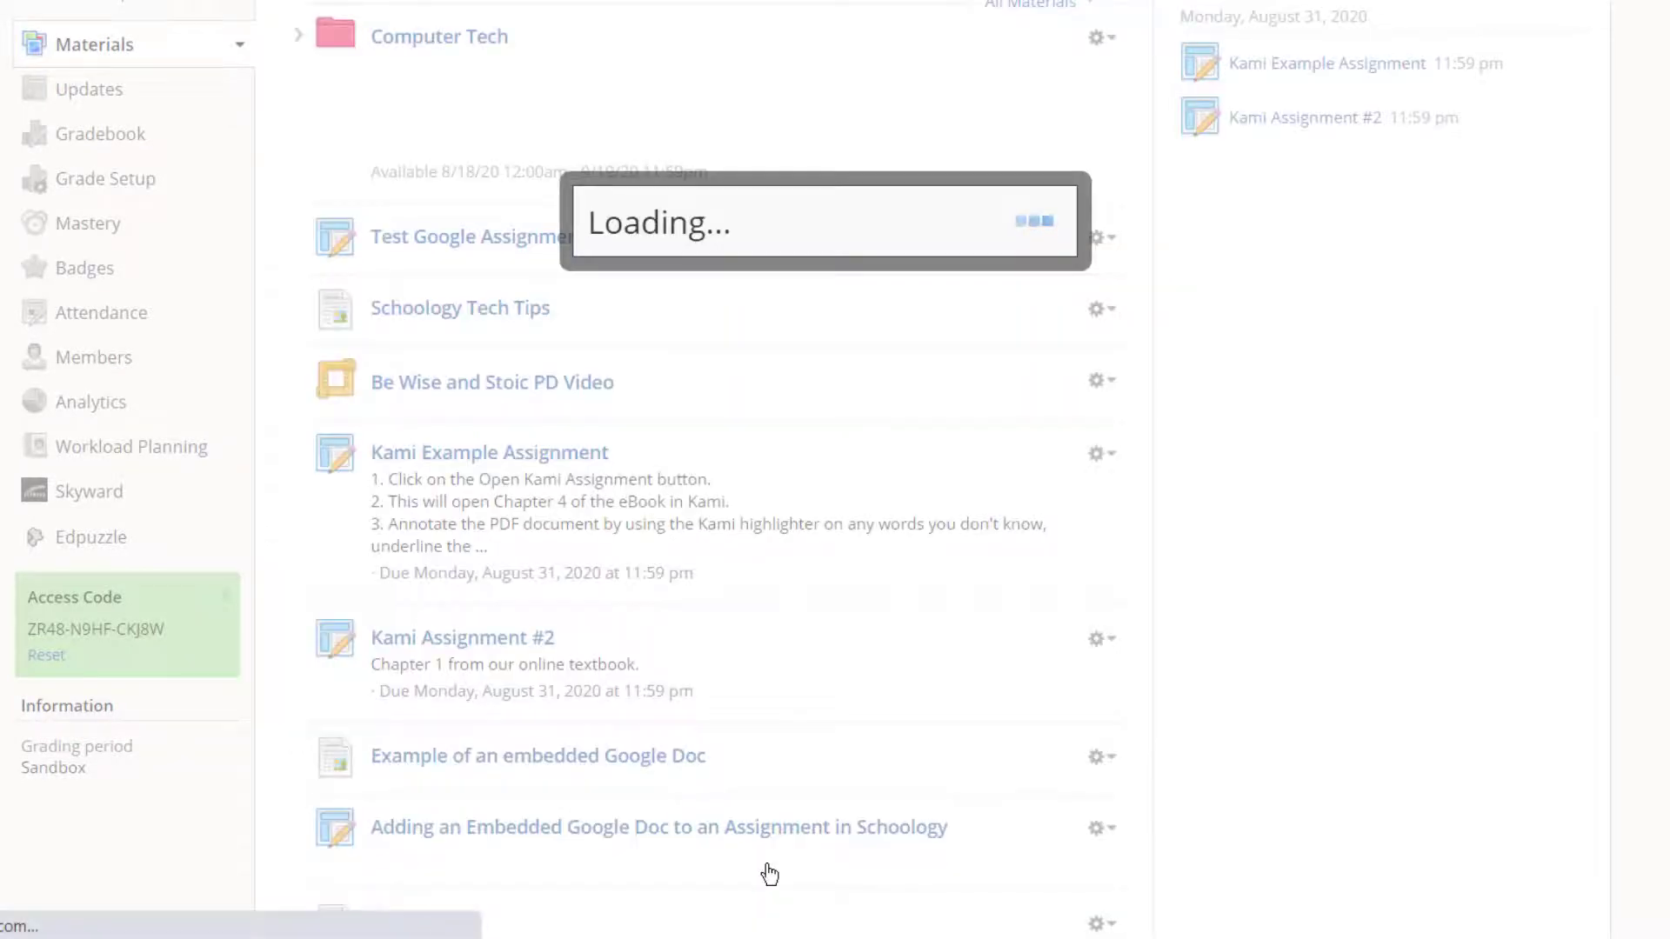
scroll(834, 797, down, 5)
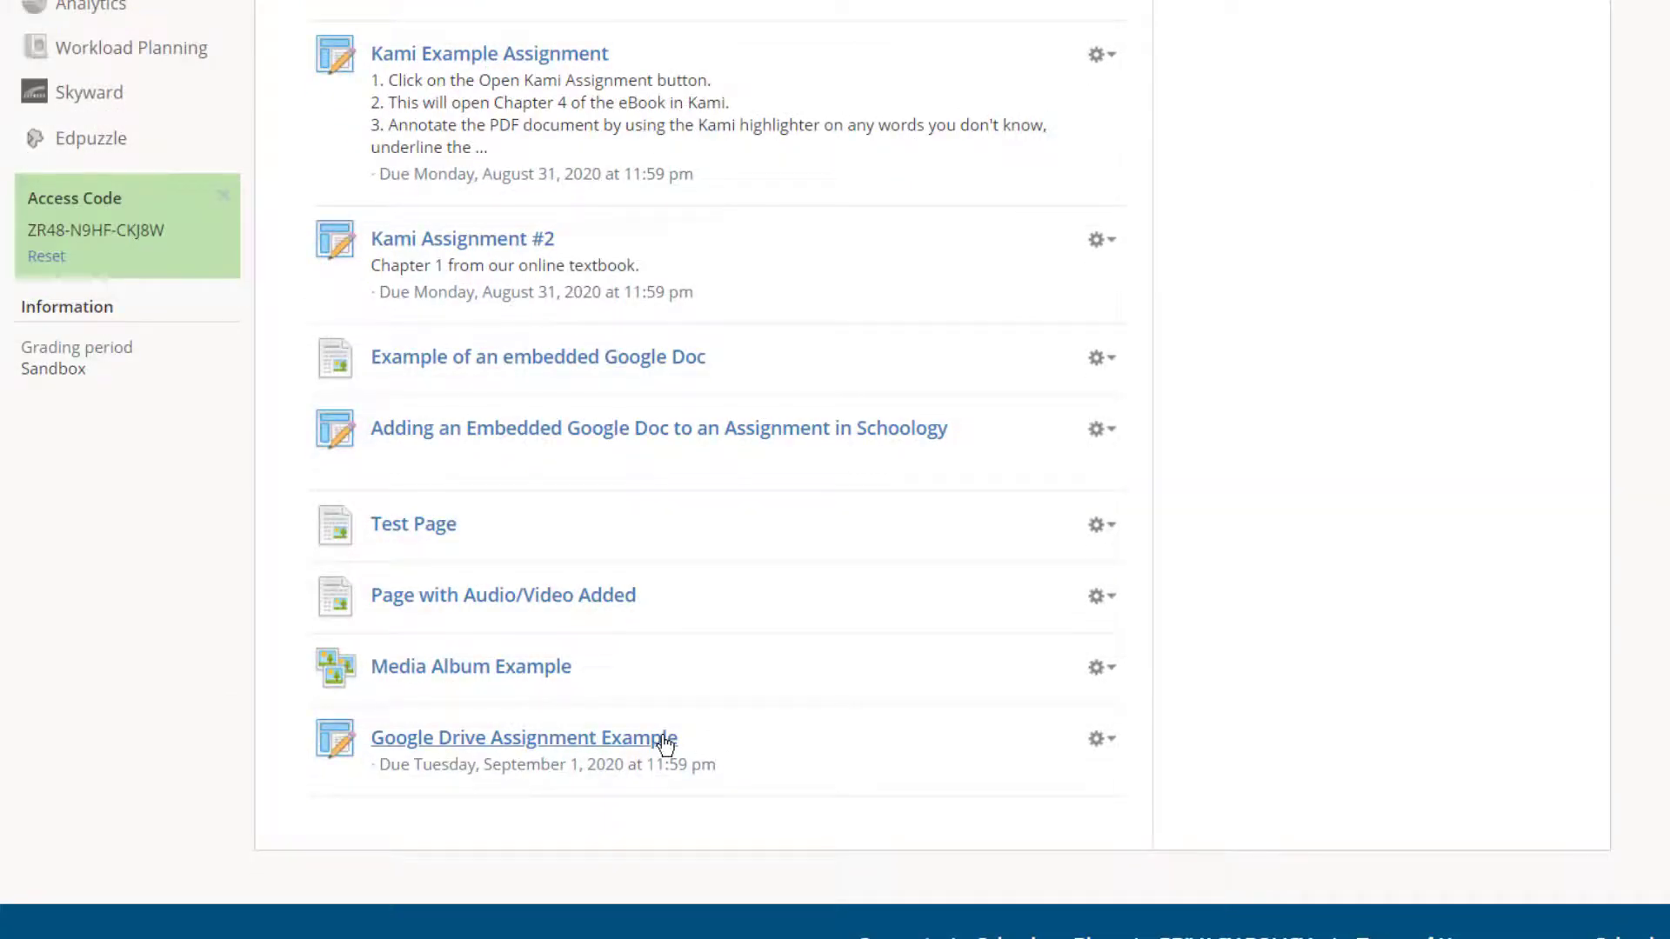
drag(663, 744, 652, 209)
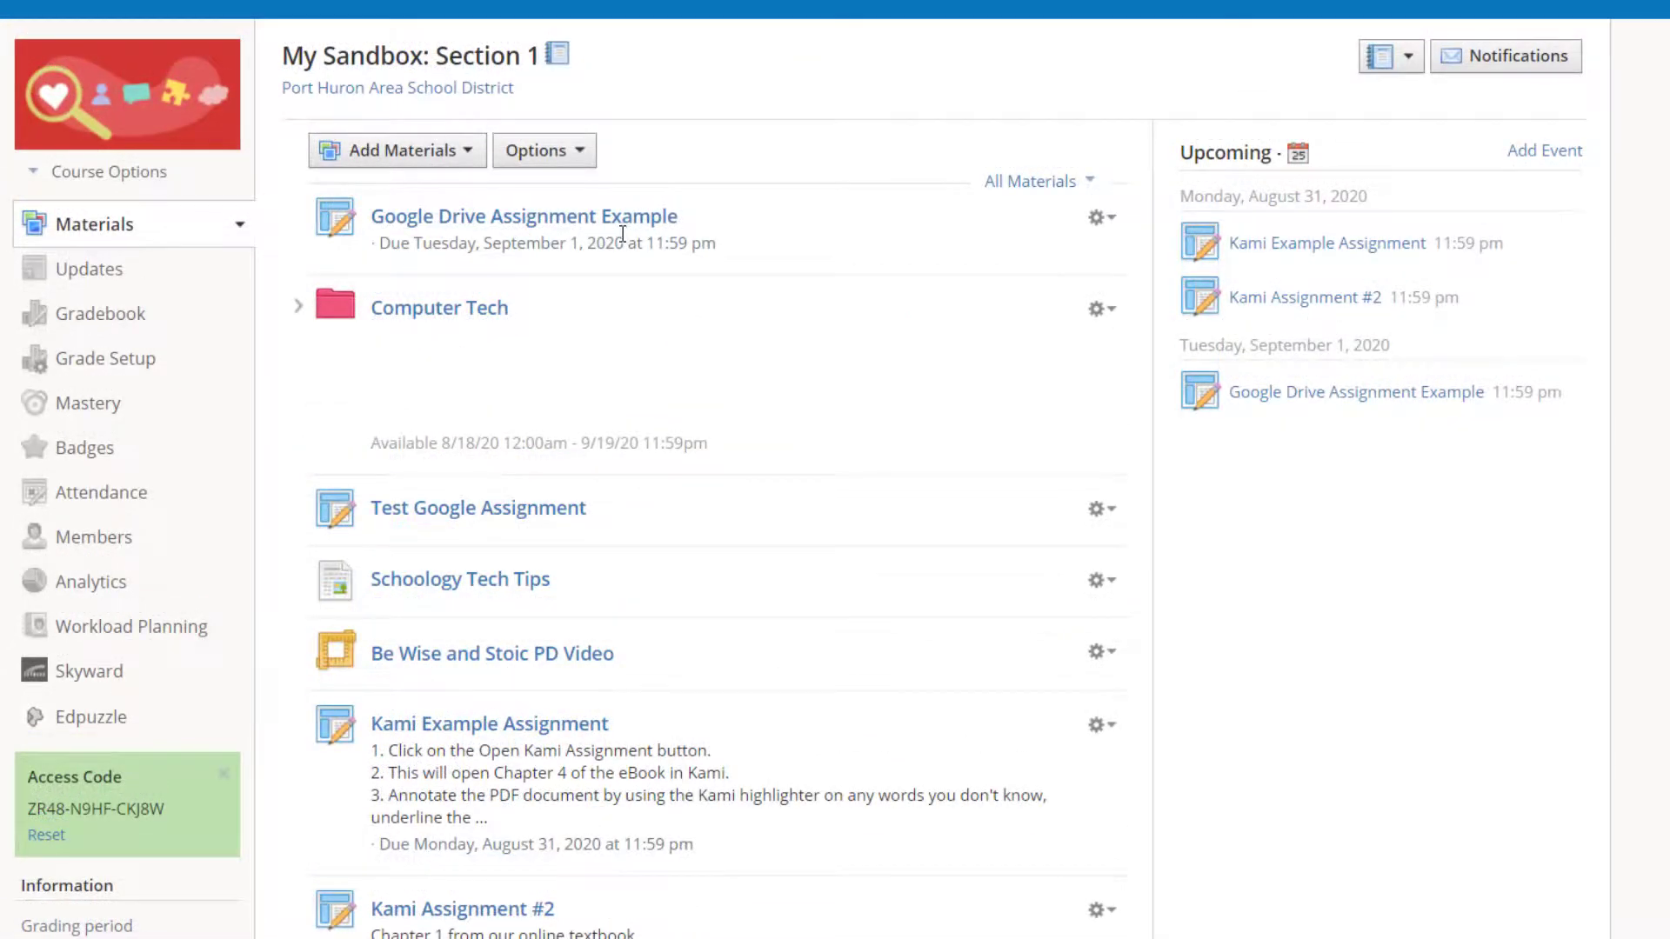
click(570, 217)
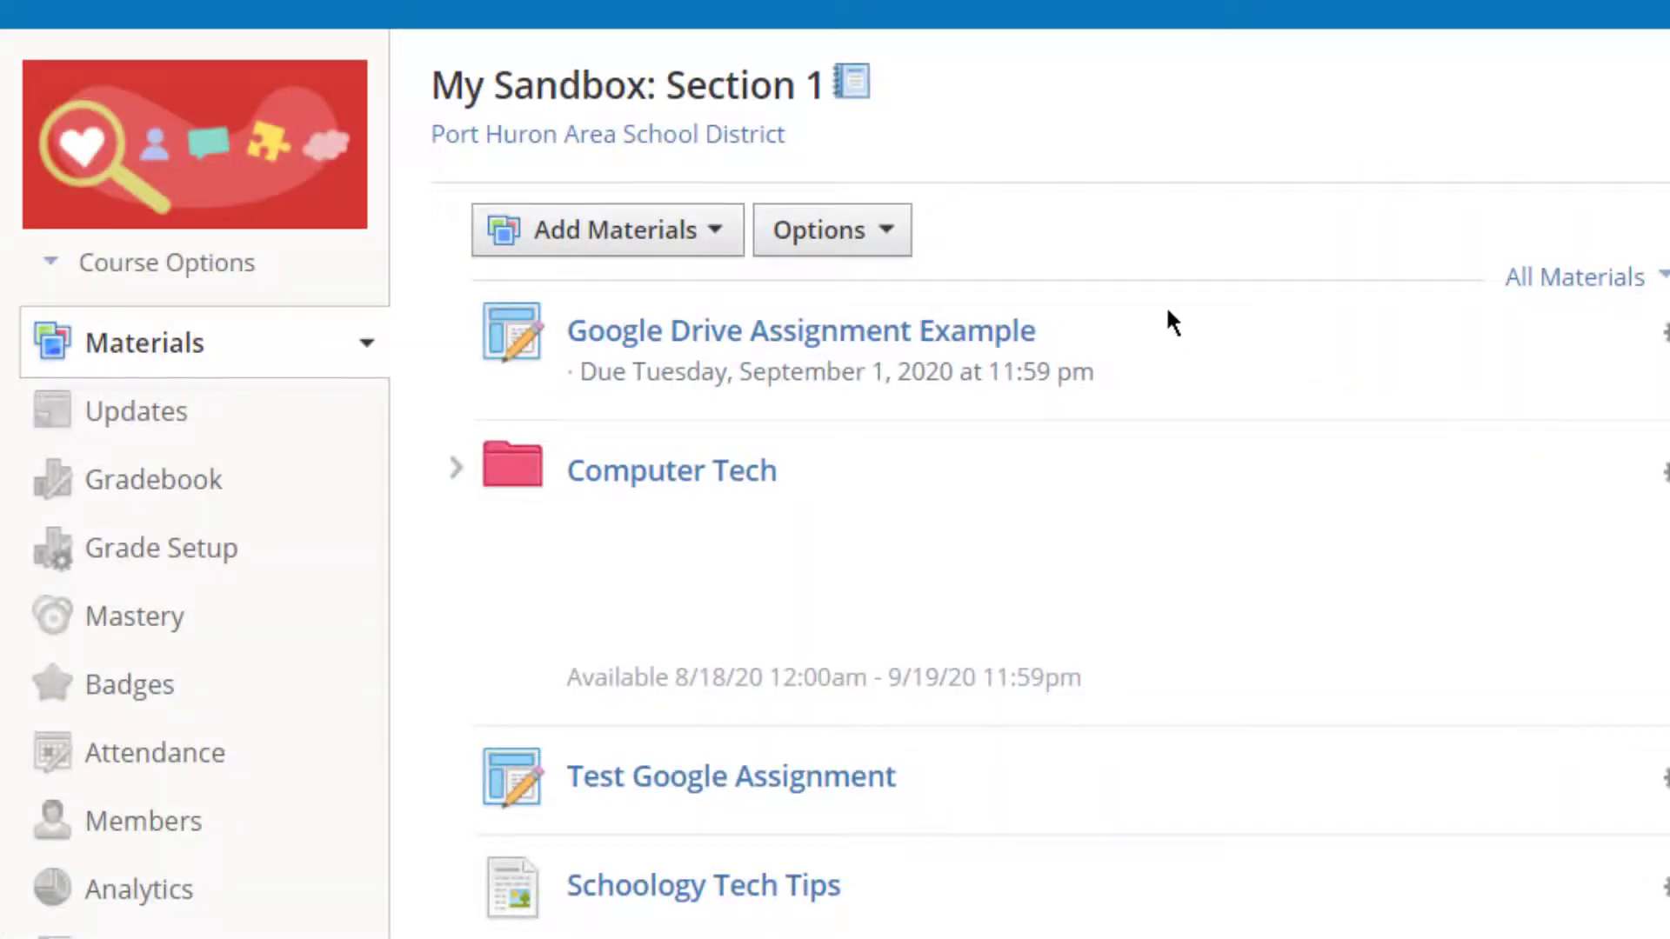
- Open the Google Drive Assignment Example page and review its In Progress and Submissions tabs
click(981, 335)
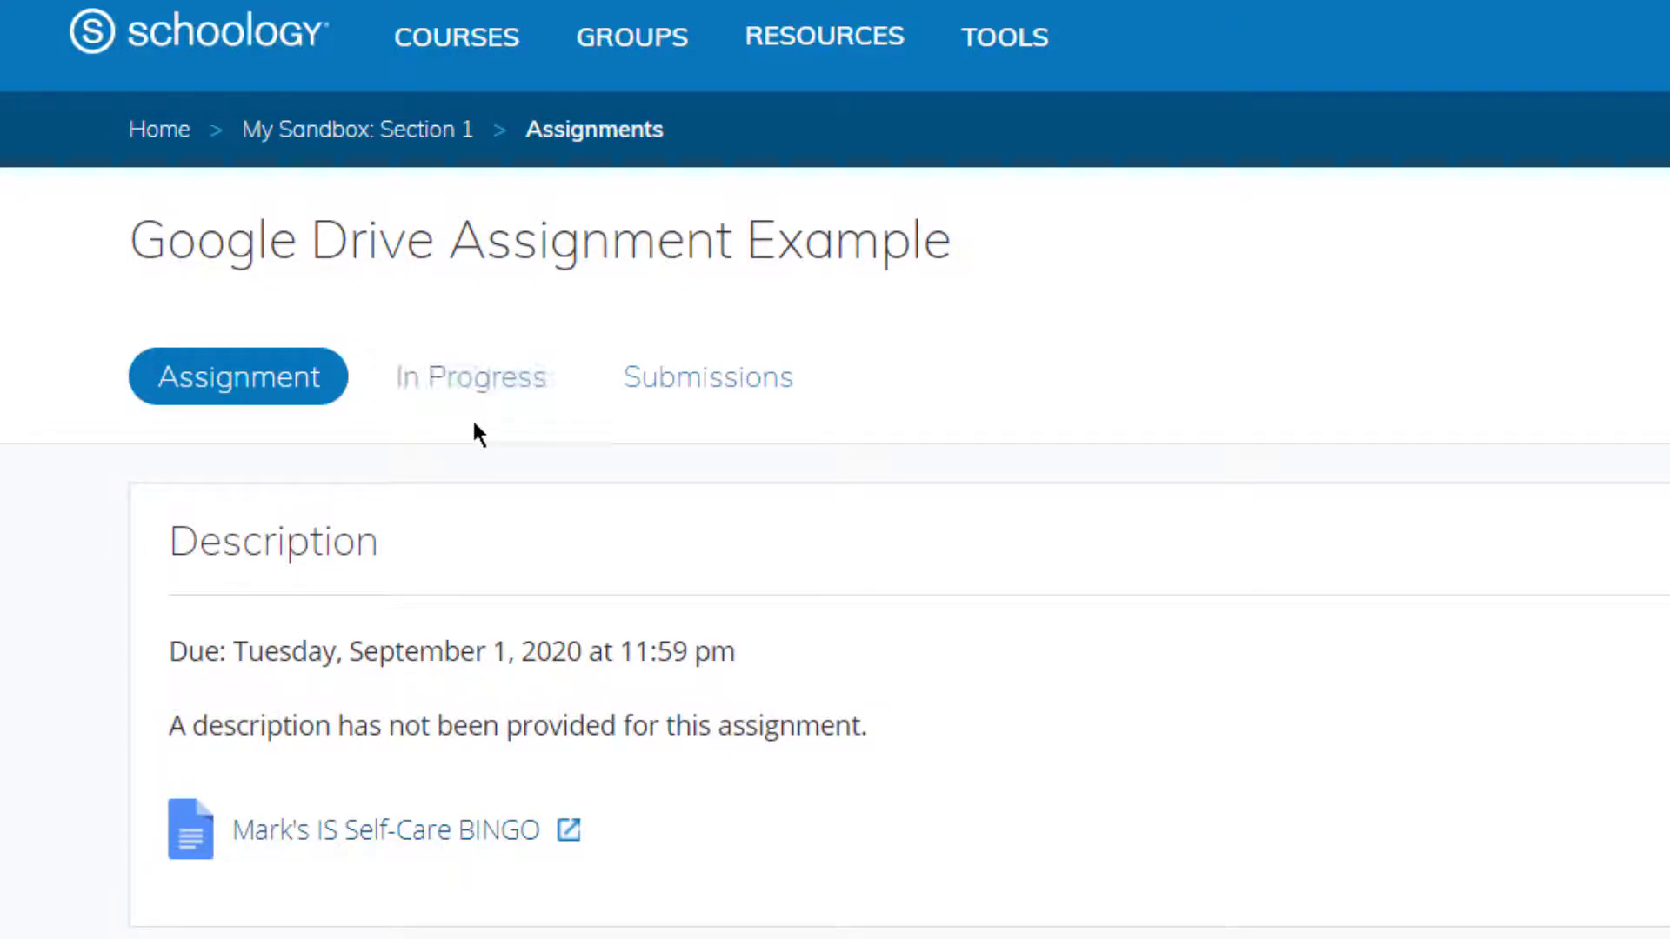
click(458, 387)
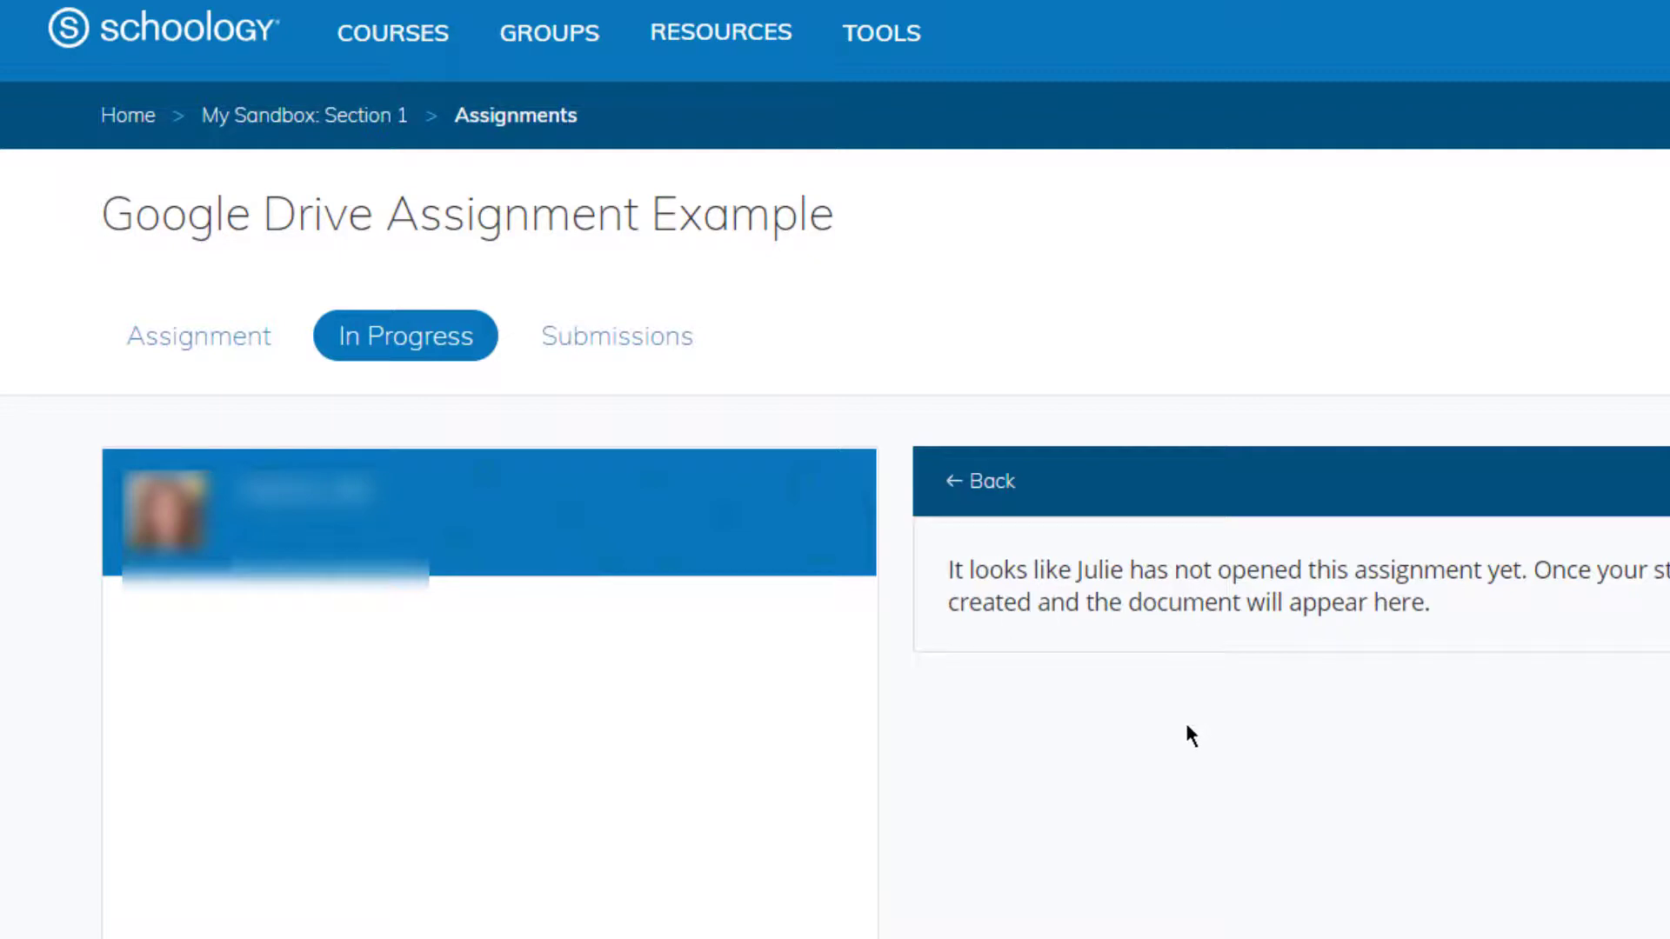
click(621, 342)
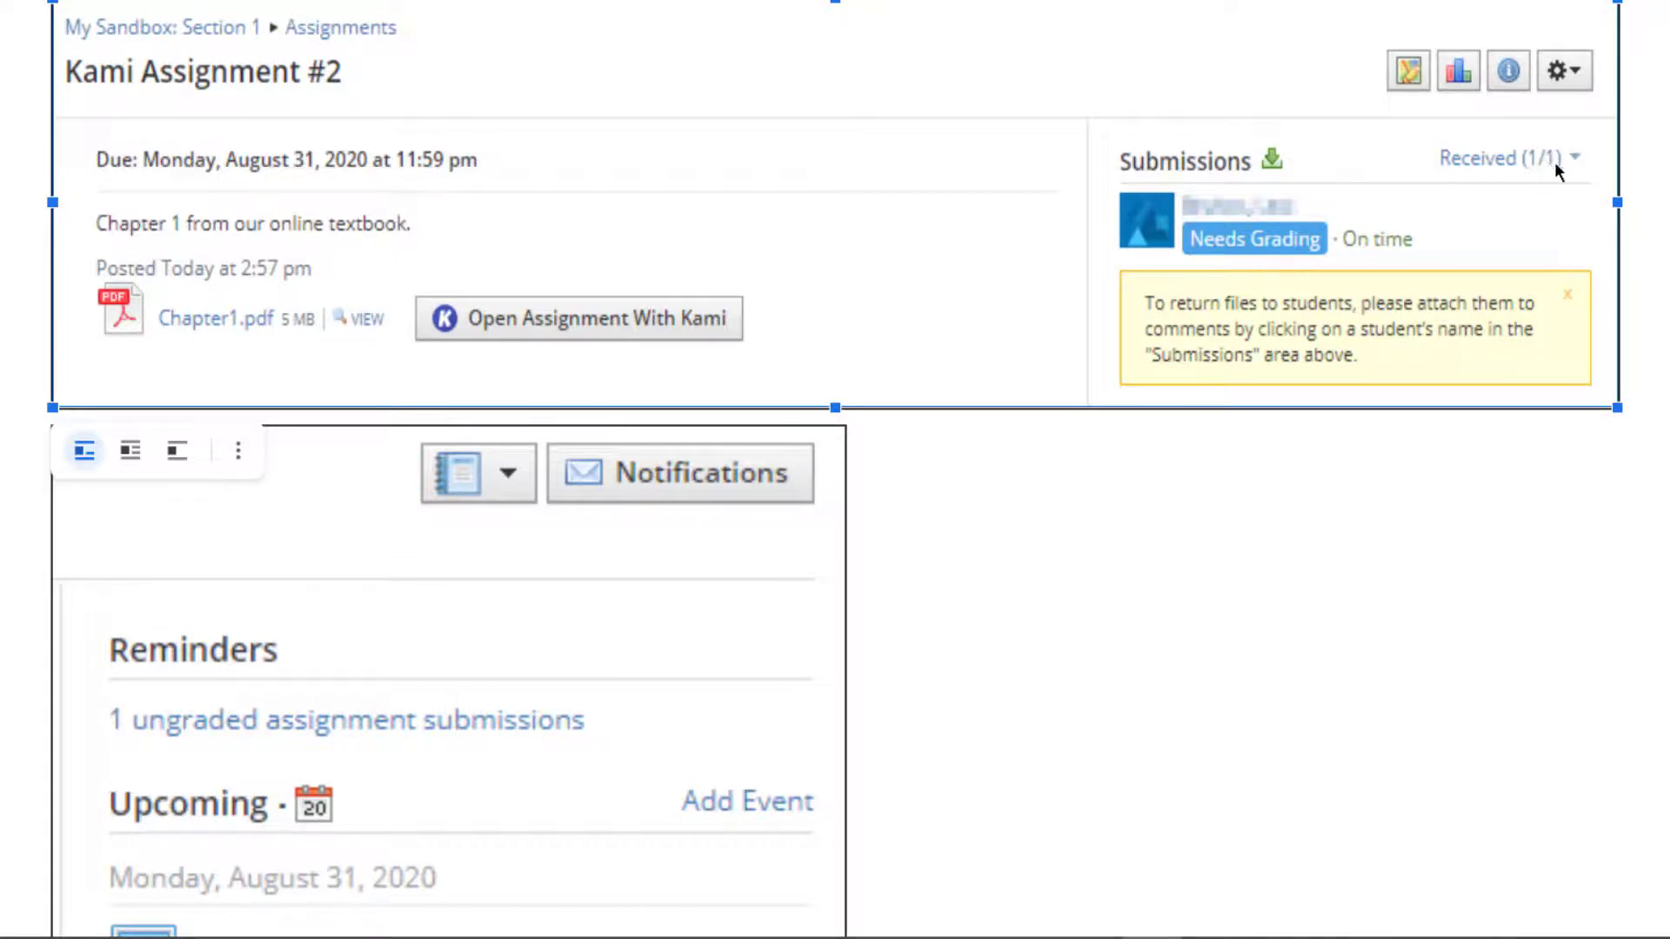
scroll(395, 170, down, 3)
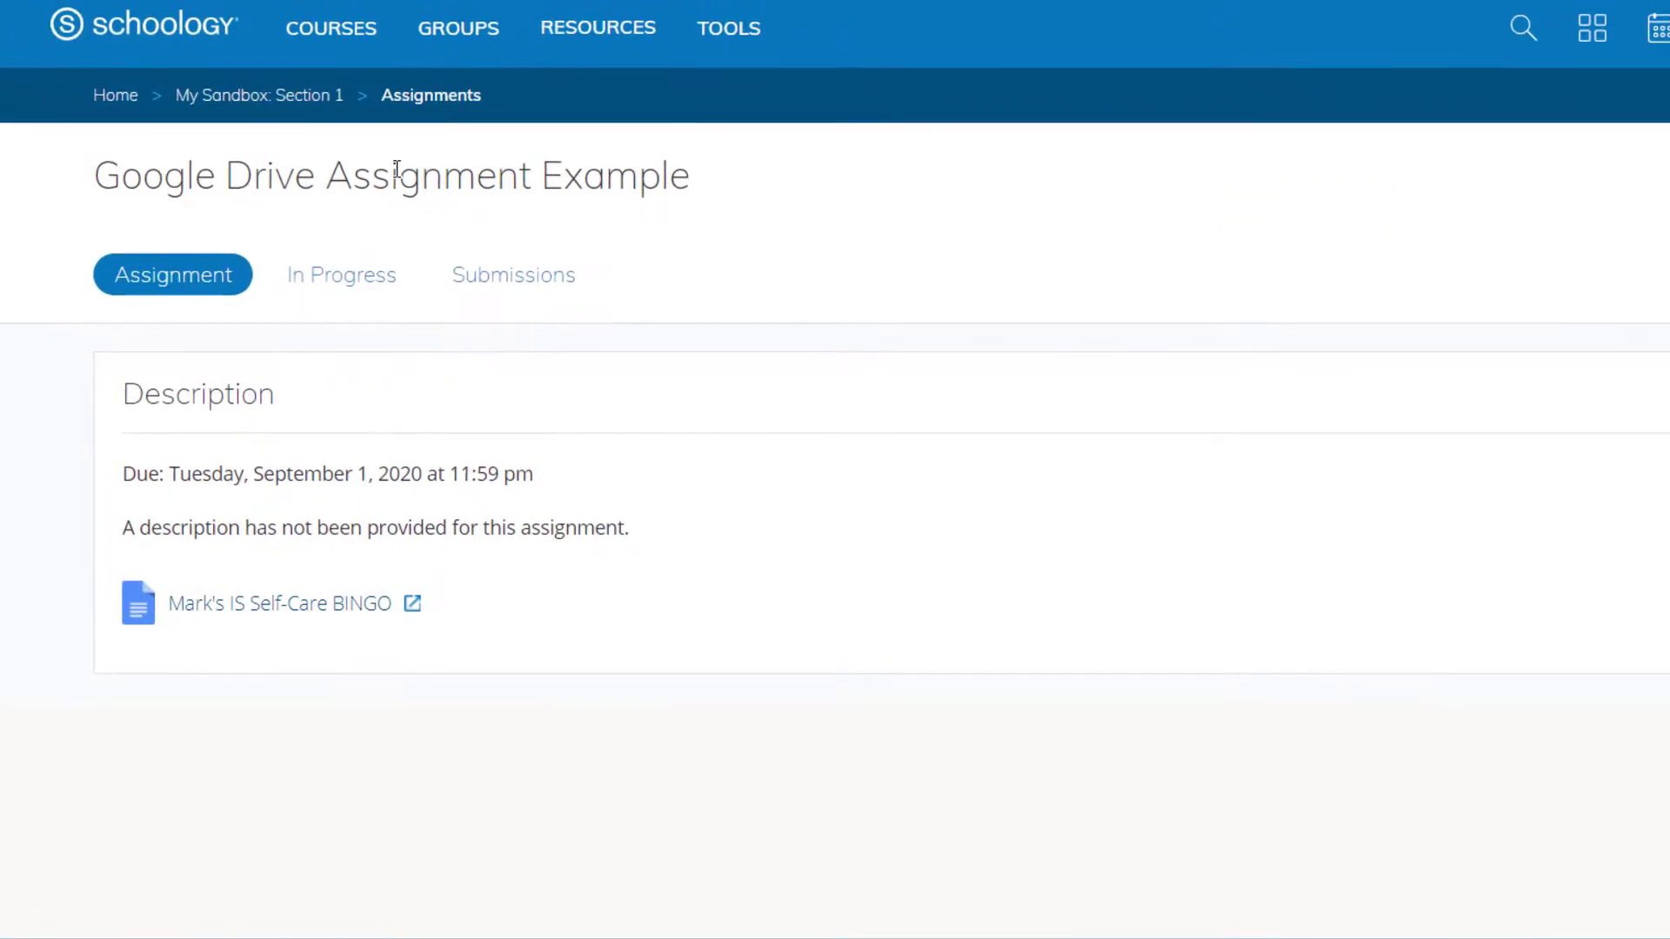
- Go back to the My Sandbox: Section 1 Materials page via the breadcrumb
click(243, 98)
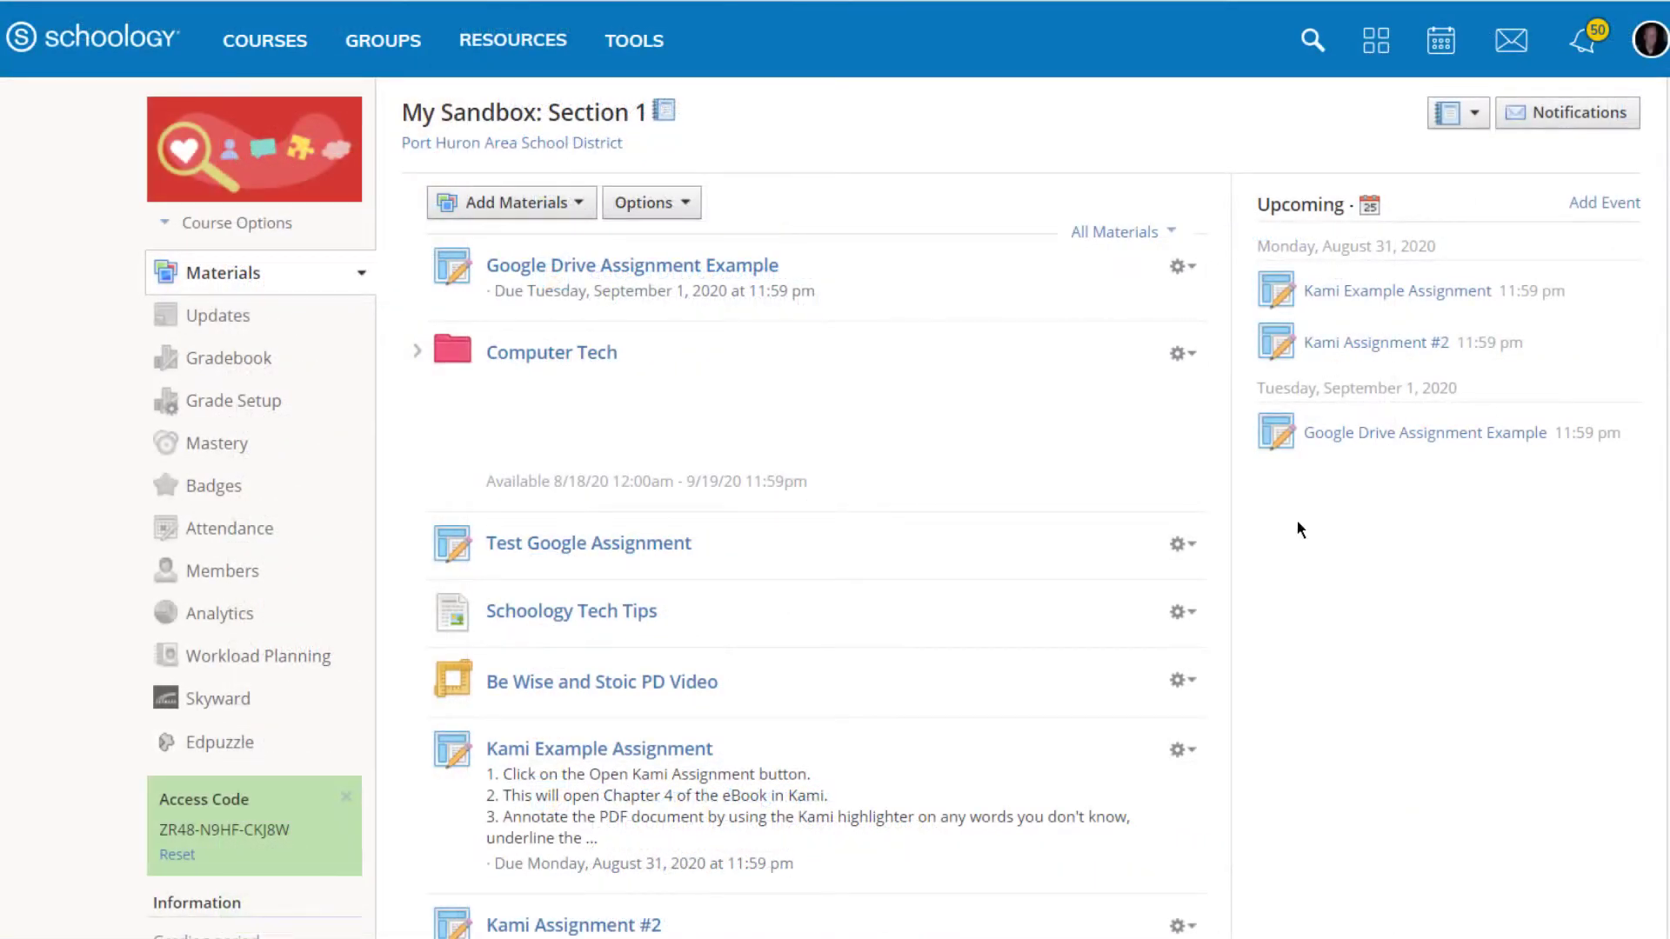